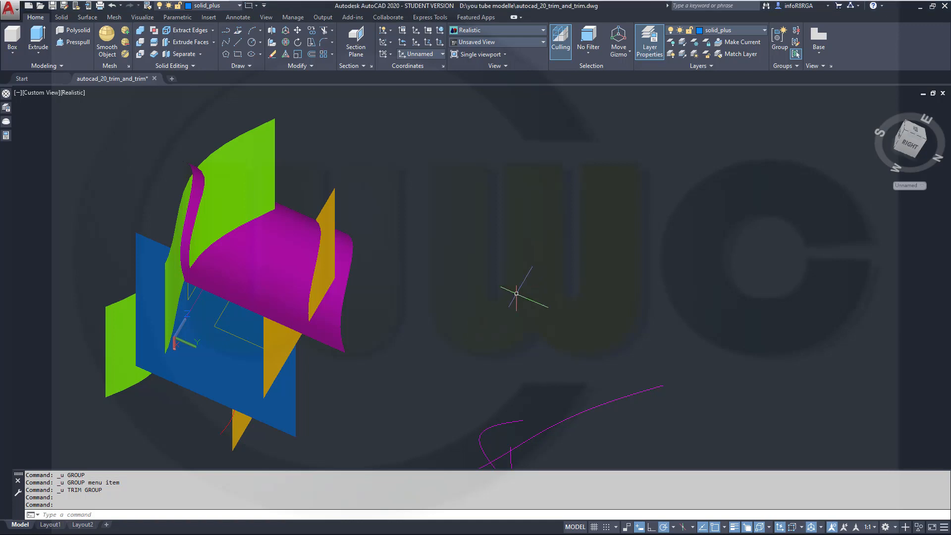
- Set up a surface trim of the magenta surface, using the green and orange surfaces as cutting objects
{"action": "mouse_move", "coordinate": [517, 293]}
{"action": "middle_mouse_down", "text": "shift"}
{"action": "mouse_move", "coordinate": [446, 342]}
{"action": "mouse_move", "coordinate": [528, 312]}
{"action": "mouse_move", "coordinate": [557, 323]}
{"action": "mouse_move", "coordinate": [521, 288]}
{"action": "mouse_move", "coordinate": [520, 319]}
{"action": "mouse_move", "coordinate": [513, 312]}
{"action": "middle_mouse_up", "text": "shift"}
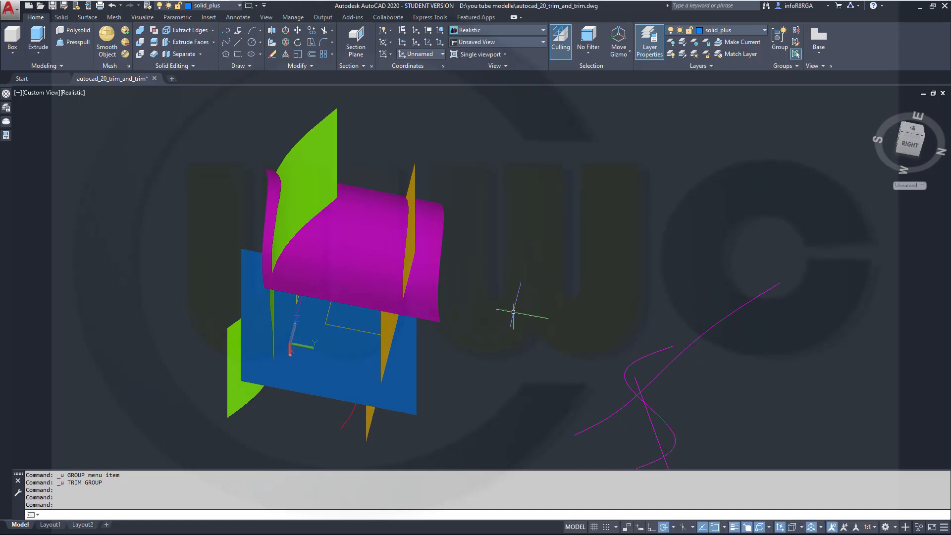
{"action": "left_click", "coordinate": [88, 17]}
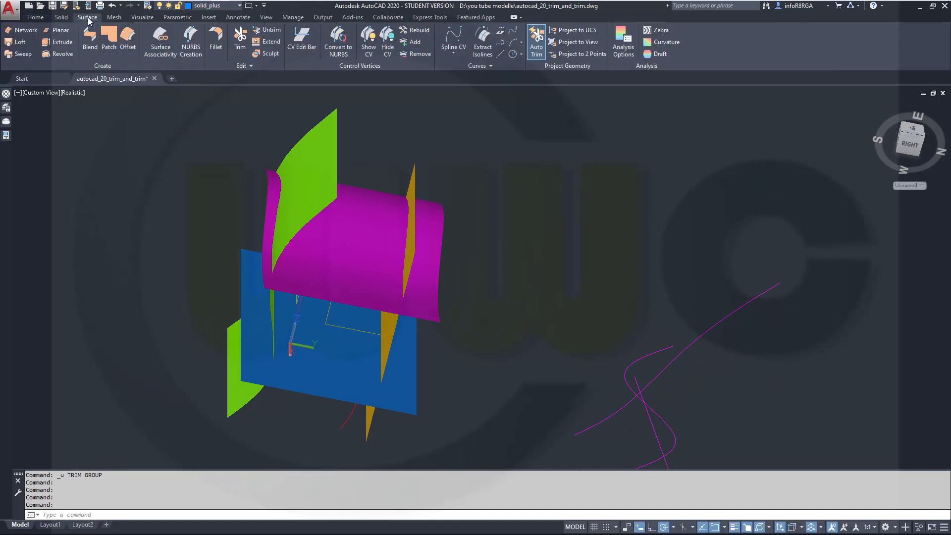
{"action": "left_click", "coordinate": [240, 39]}
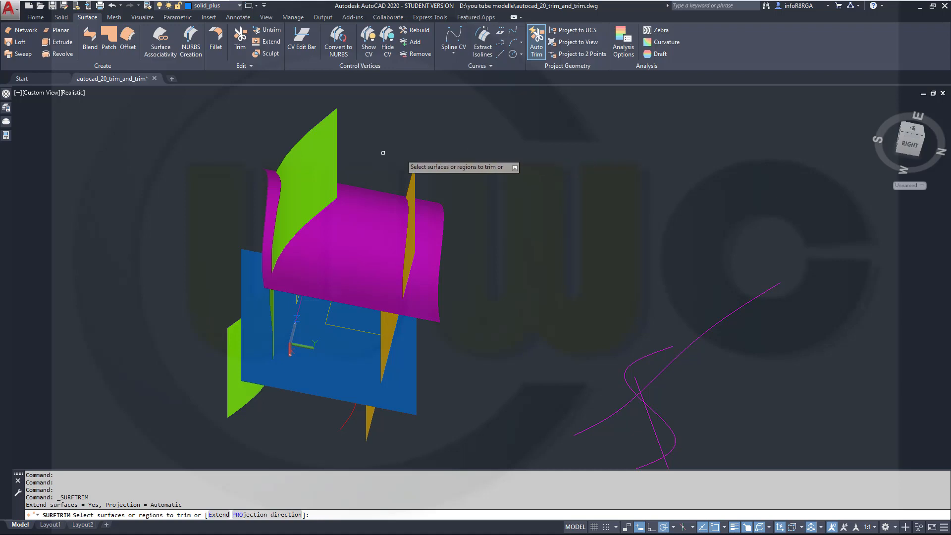
{"action": "left_click", "coordinate": [342, 250]}
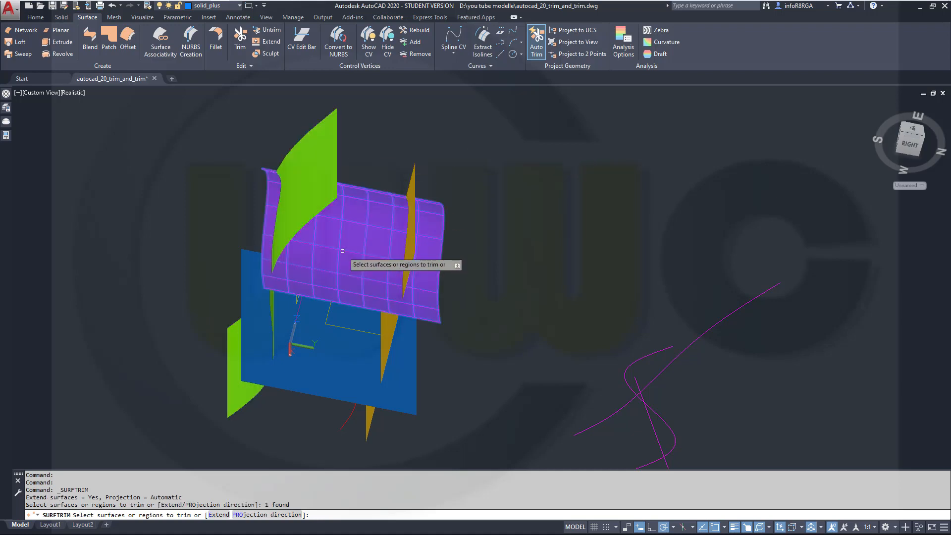
{"action": "right_click", "coordinate": [491, 190]}
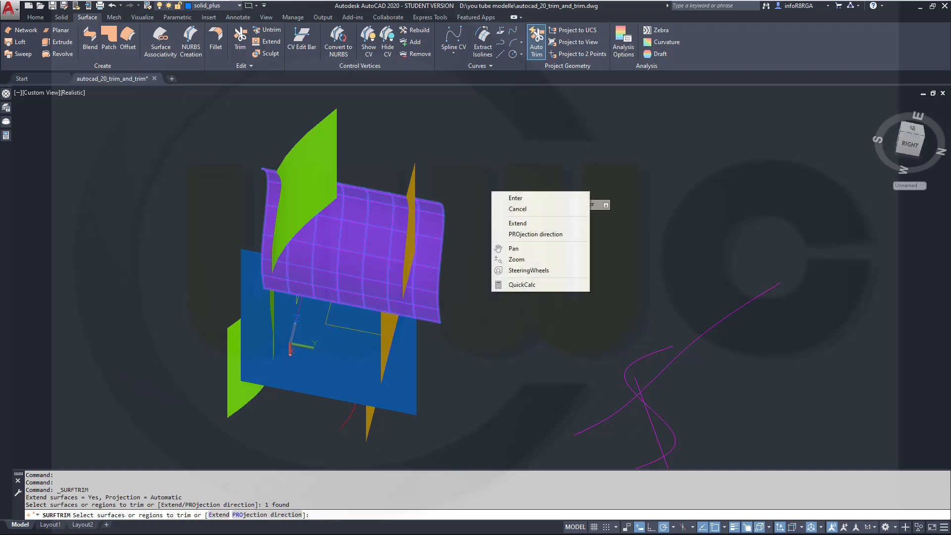
{"action": "left_click", "coordinate": [513, 195]}
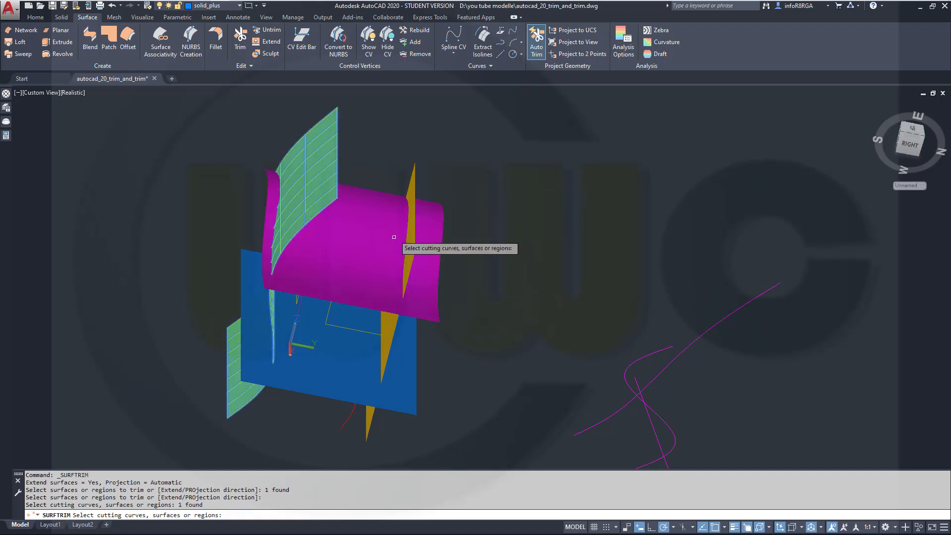
{"action": "left_click", "coordinate": [411, 258]}
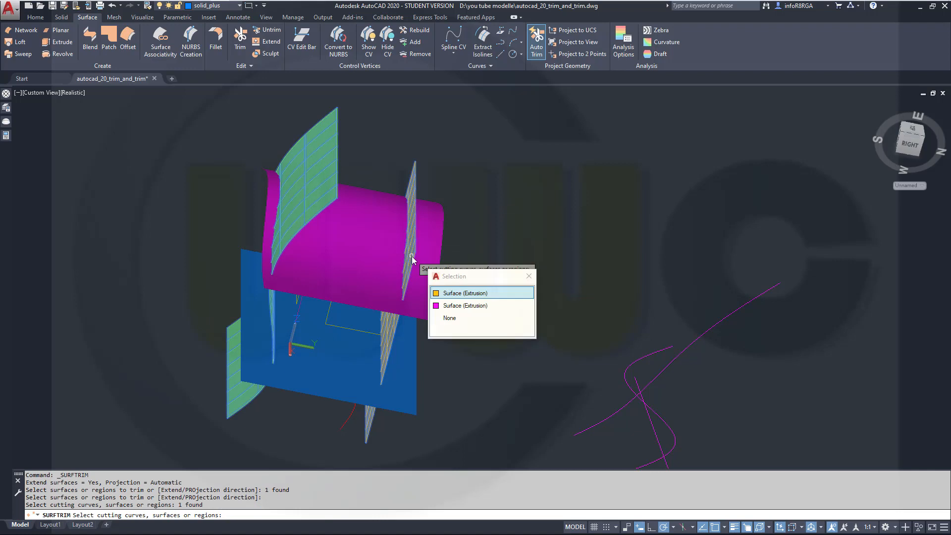
{"action": "left_click", "coordinate": [453, 292]}
{"action": "key", "text": "Return"}
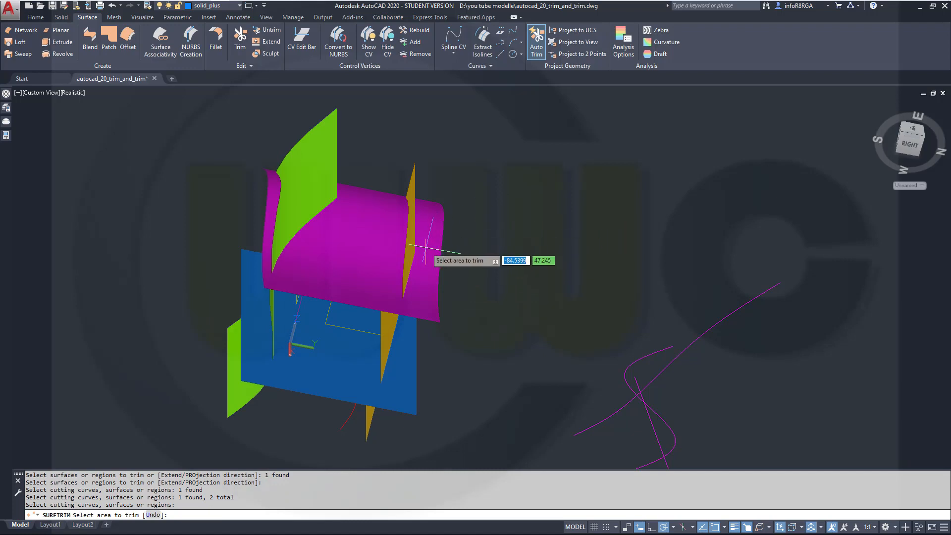
- Trim off the magenta surface's two ends beyond the orange and green surfaces, and undo the trim
{"action": "left_click", "coordinate": [429, 267]}
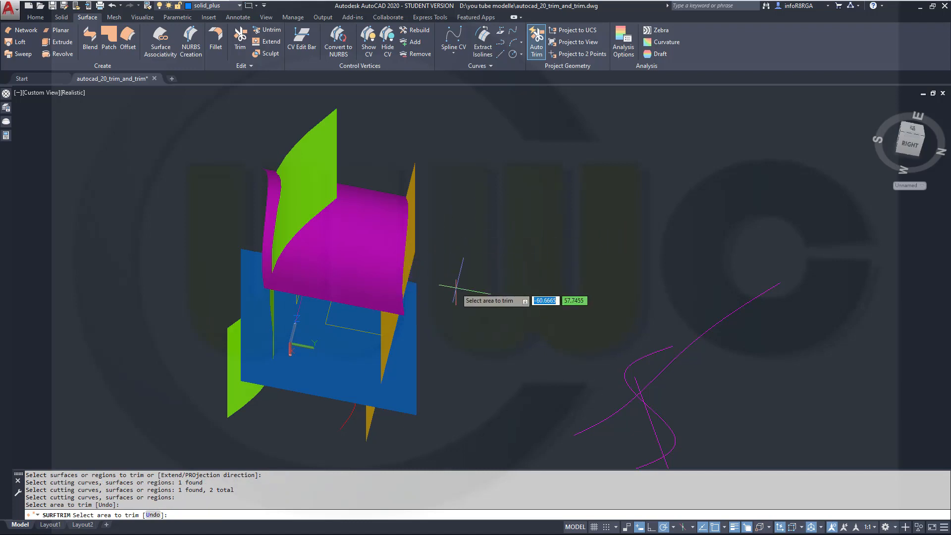
{"action": "middle_click_drag", "start_coordinate": [453, 282], "coordinate": [490, 314], "text": "shift"}
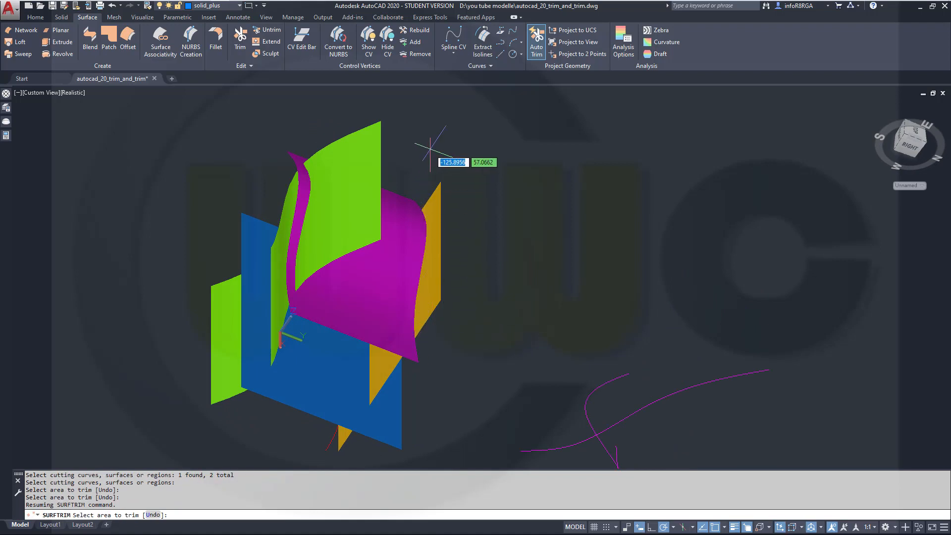
{"action": "middle_click_drag", "start_coordinate": [505, 278], "coordinate": [480, 308], "text": "shift"}
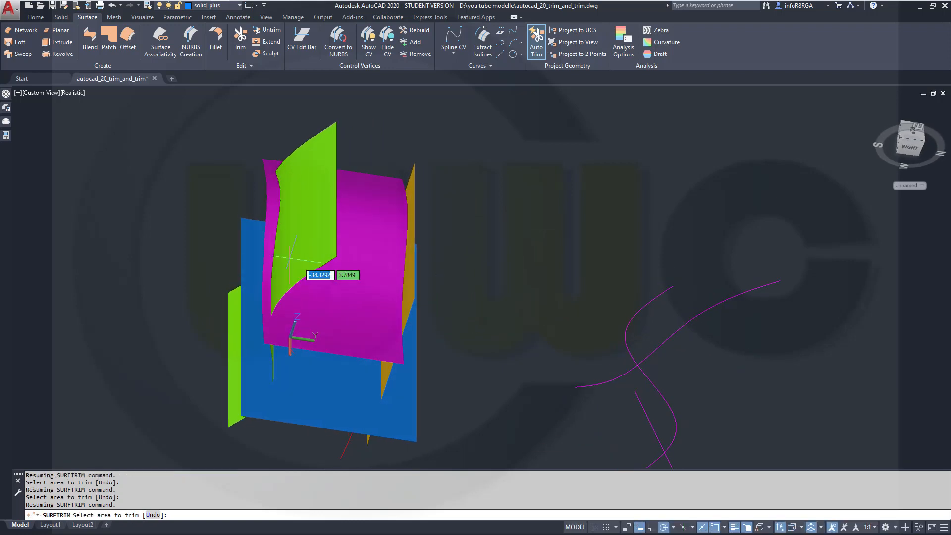
{"action": "left_click", "coordinate": [270, 236]}
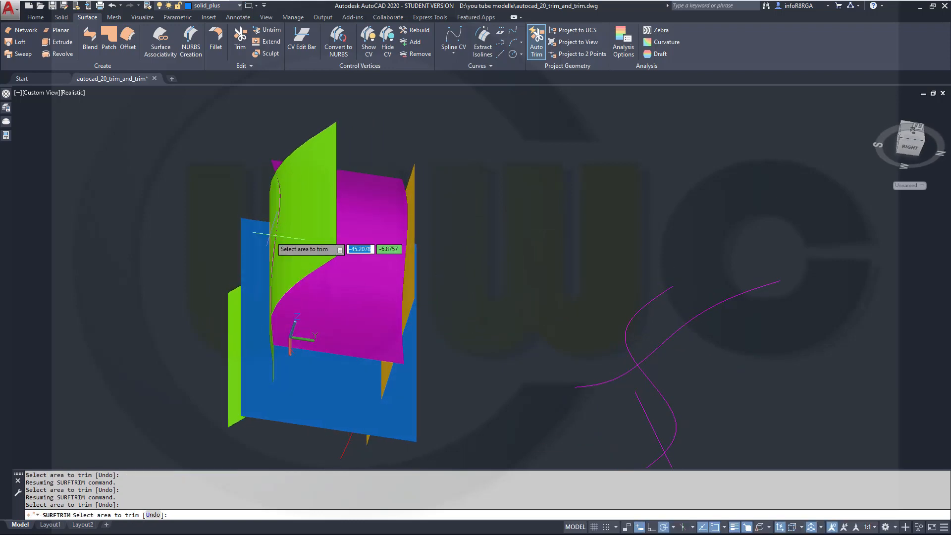
{"action": "key", "text": "Escape"}
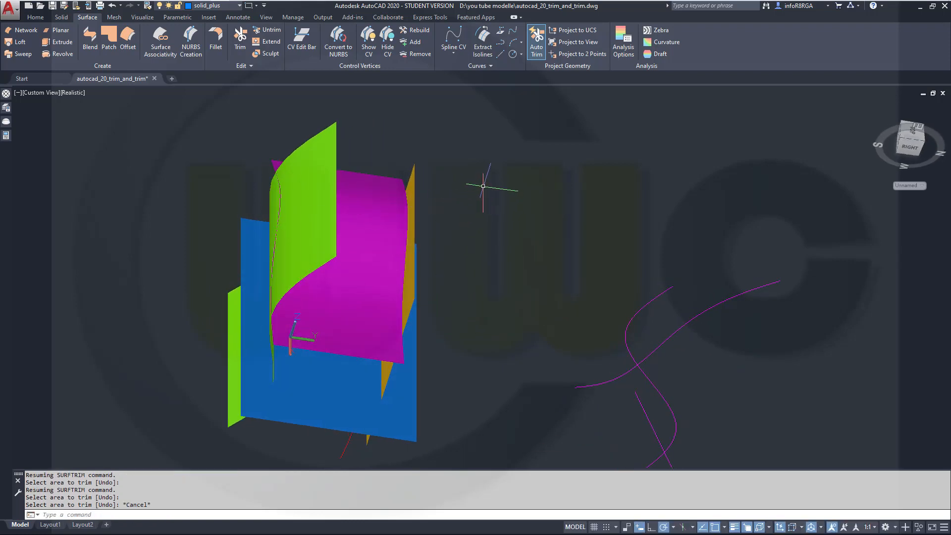
{"action": "key", "text": "ctrl+z"}
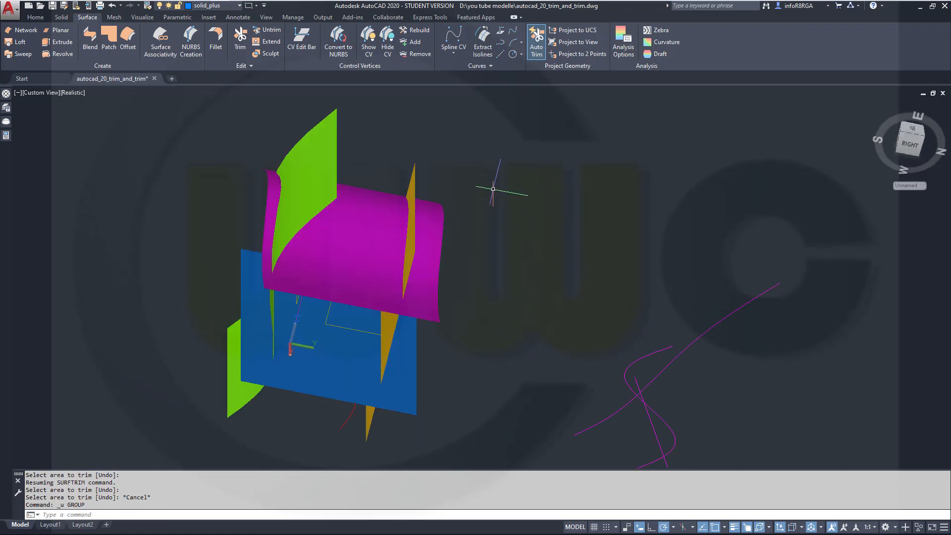
- Start a surface trim with the green, magenta and blue surfaces as the objects to trim
{"action": "middle_click_drag", "start_coordinate": [494, 239], "coordinate": [541, 268]}
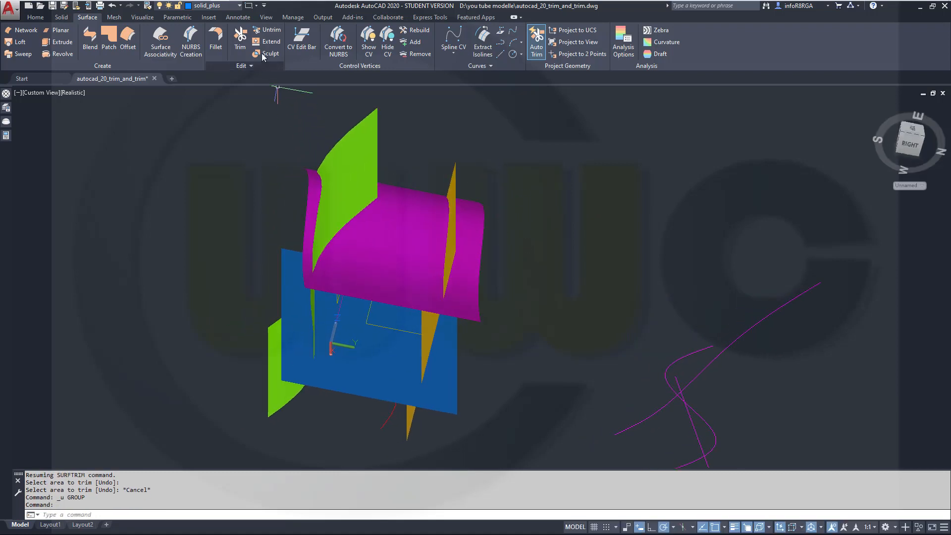
{"action": "left_click", "coordinate": [240, 37]}
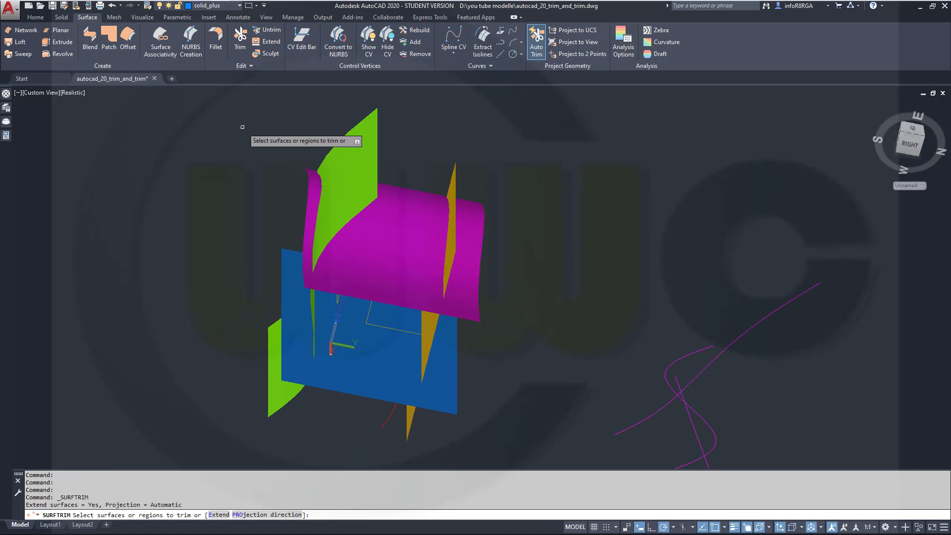
{"action": "left_click", "coordinate": [350, 170]}
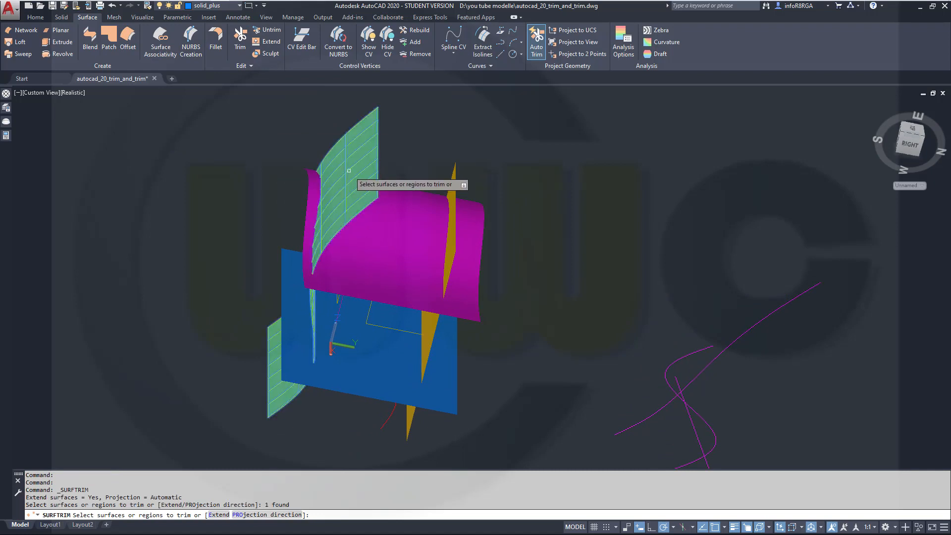
{"action": "left_click", "coordinate": [448, 238]}
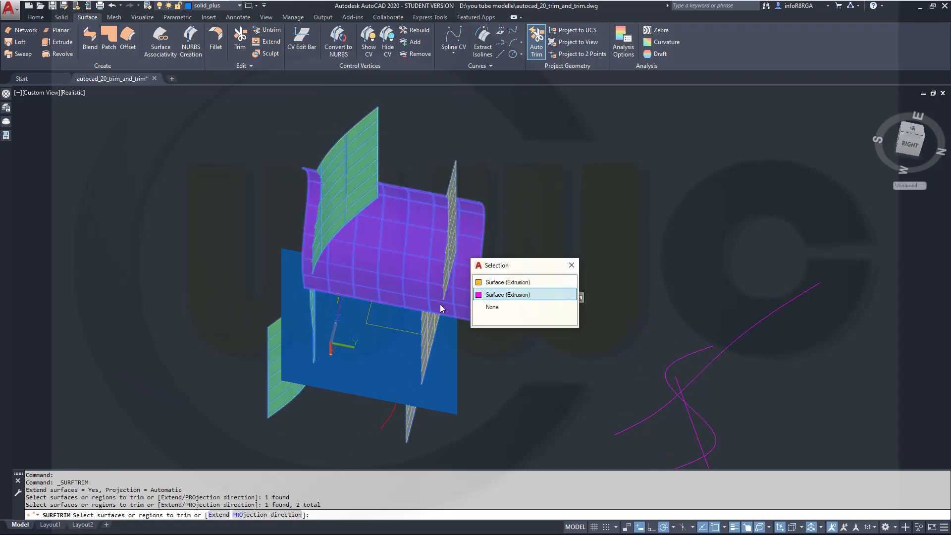
{"action": "left_click", "coordinate": [380, 361]}
{"action": "right_click", "coordinate": [549, 302]}
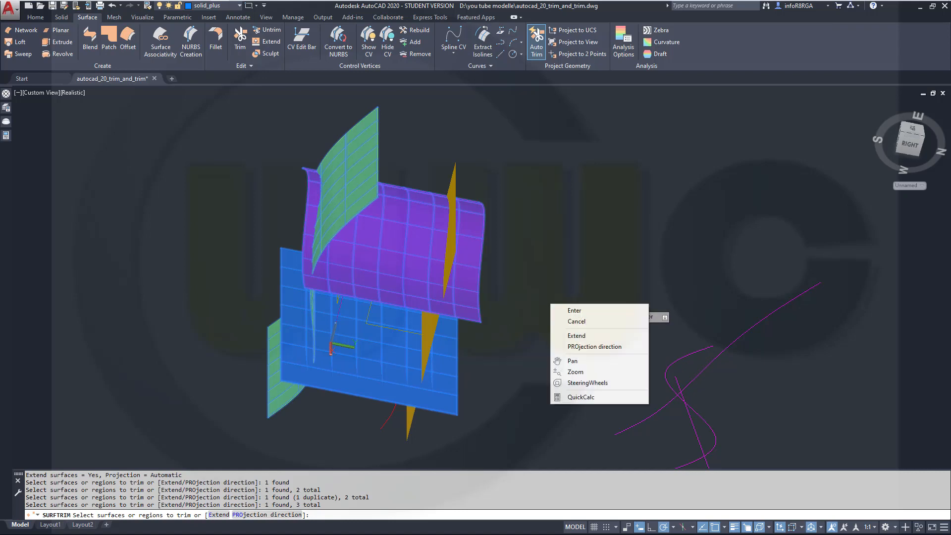
{"action": "left_click", "coordinate": [579, 313]}
- Choose the magenta, orange, blue and green surfaces as the cutting objects for the trim
{"action": "left_click", "coordinate": [365, 194]}
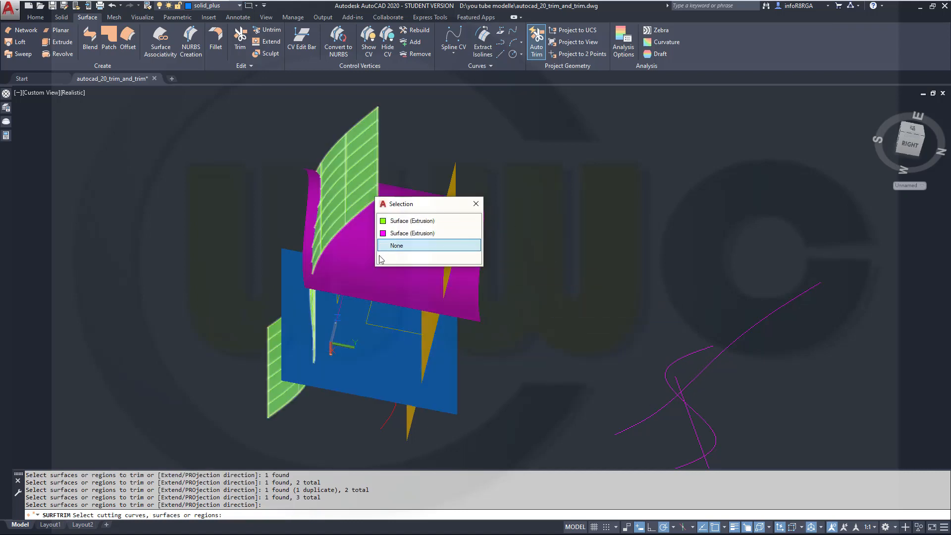
{"action": "left_click", "coordinate": [411, 227]}
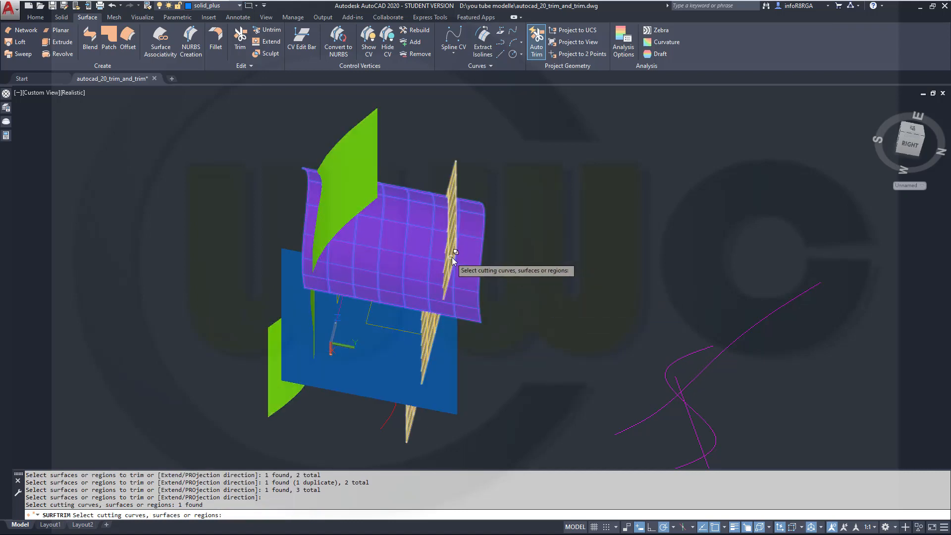
{"action": "left_click", "coordinate": [452, 263]}
{"action": "left_click", "coordinate": [379, 362]}
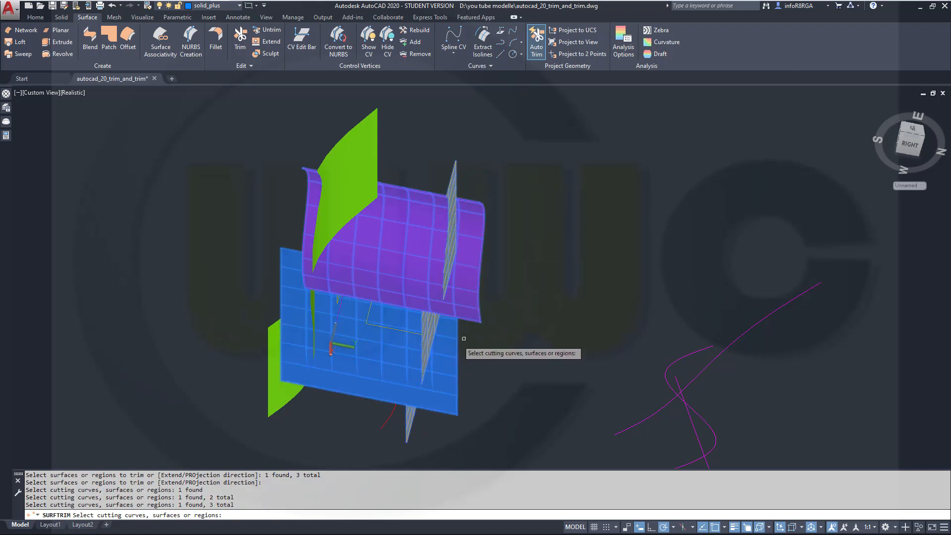
{"action": "left_click", "coordinate": [364, 198]}
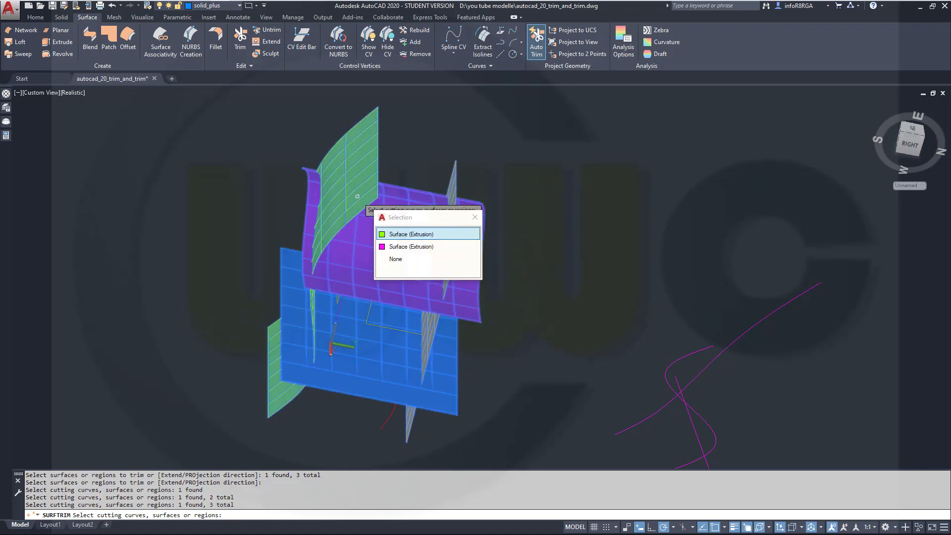
{"action": "left_click", "coordinate": [426, 234]}
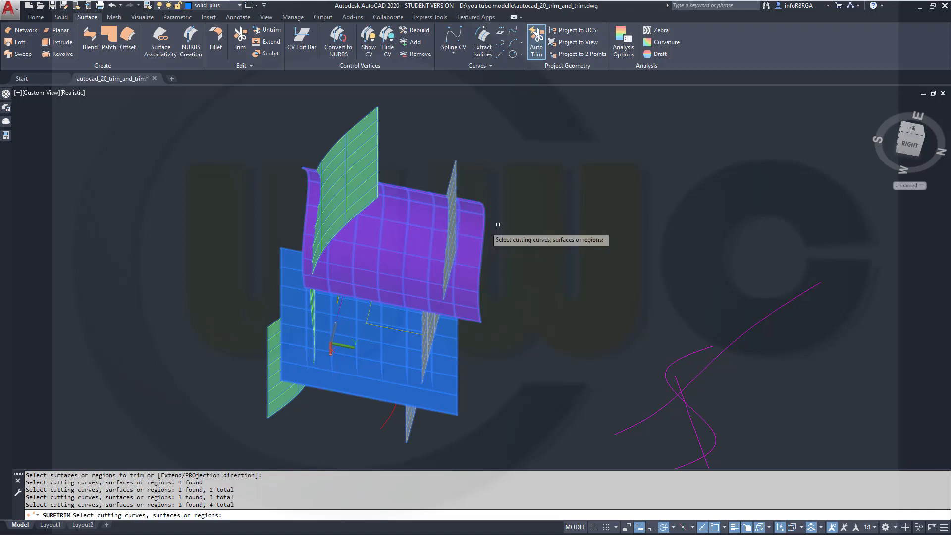
{"action": "key", "text": "Return"}
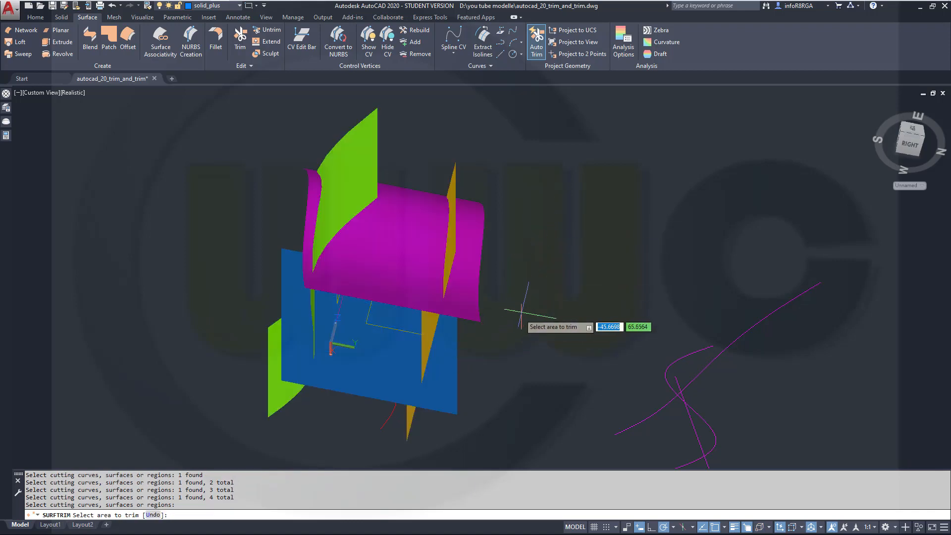
- Trim away the magenta and blue ends beyond the orange surface and the green portion between the magenta and blue surfaces
{"action": "middle_click_drag", "start_coordinate": [520, 314], "coordinate": [484, 313], "text": "shift"}
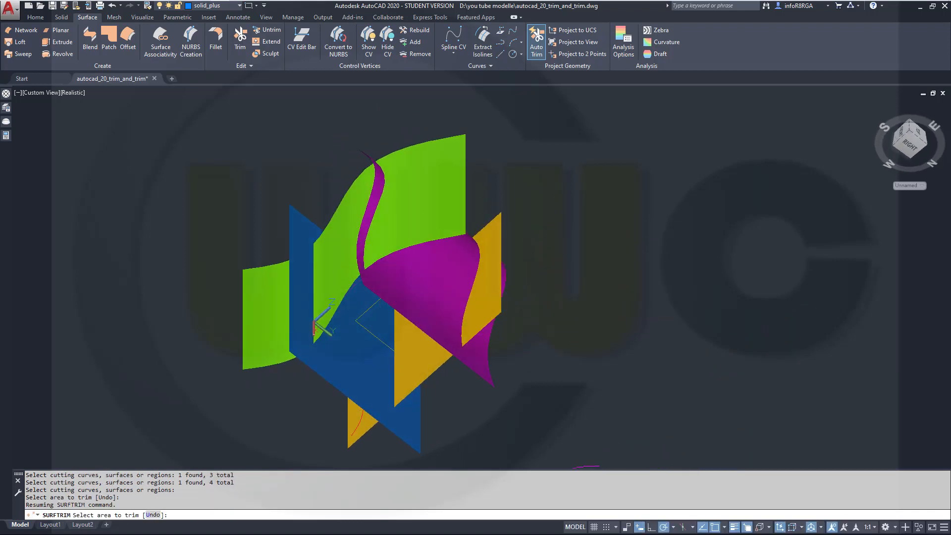
{"action": "middle_click_drag", "start_coordinate": [605, 297], "coordinate": [535, 213], "text": "shift"}
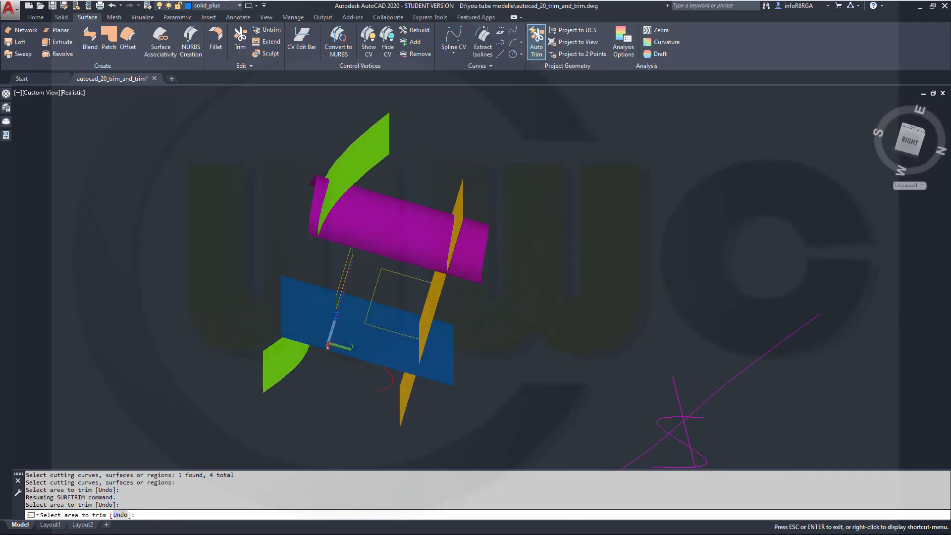
{"action": "middle_click_drag", "start_coordinate": [552, 317], "coordinate": [486, 317], "text": "shift"}
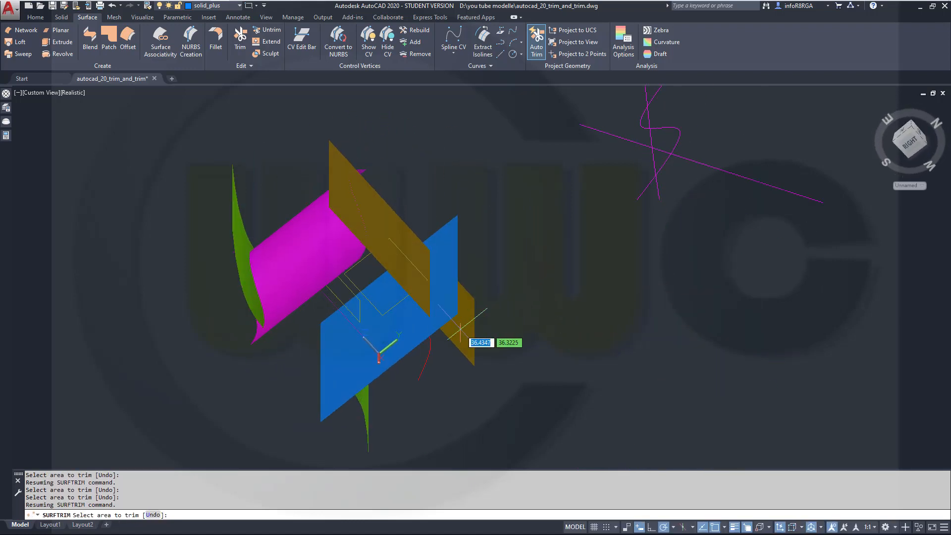
{"action": "left_click", "coordinate": [461, 329]}
{"action": "left_click", "coordinate": [459, 332]}
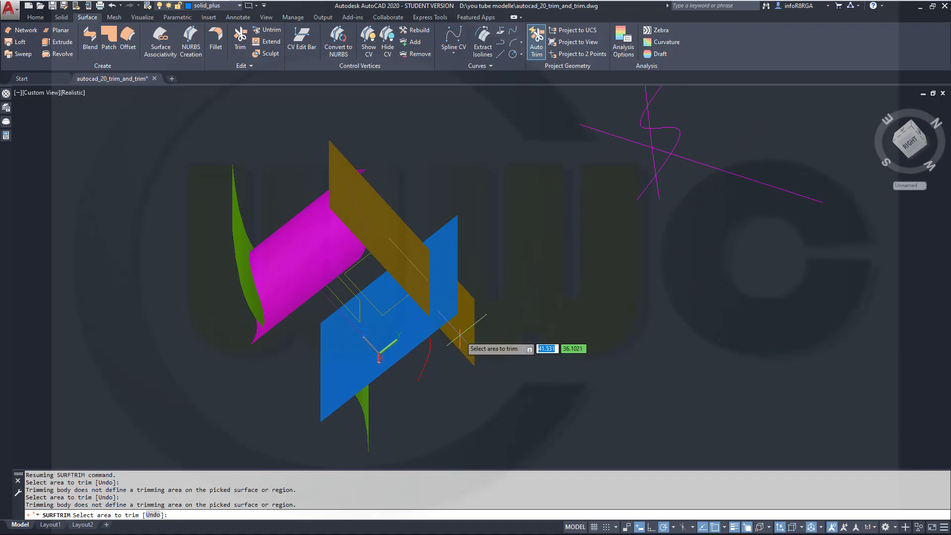
{"action": "left_click", "coordinate": [454, 297]}
{"action": "middle_click_drag", "start_coordinate": [449, 297], "coordinate": [580, 326], "text": "shift"}
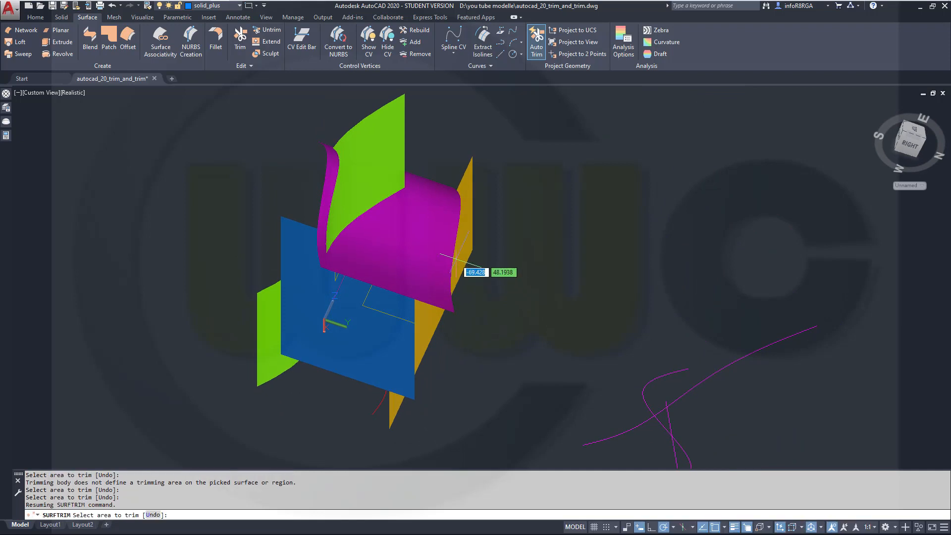
- Trim off the blue surface's end outside the green surface, and undo the whole surface trim
{"action": "left_click", "coordinate": [295, 338]}
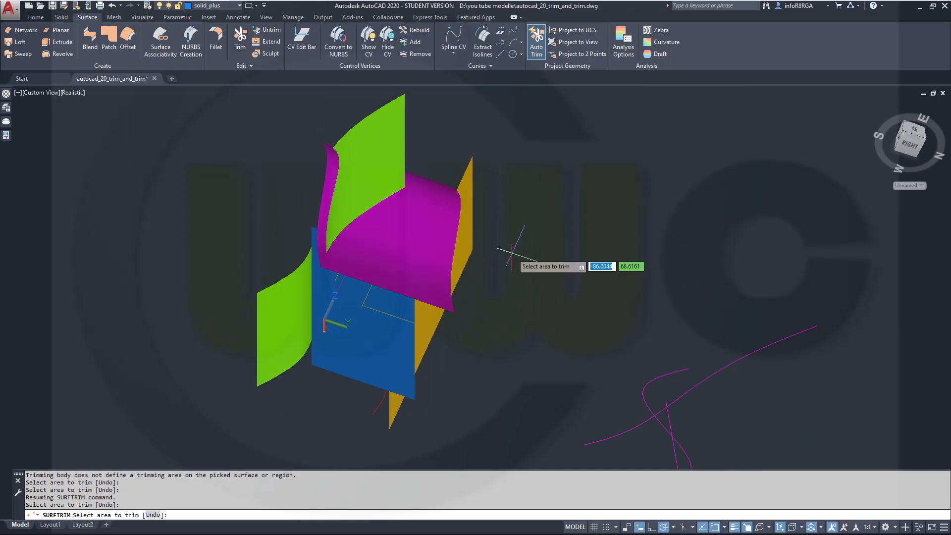
{"action": "key", "text": "Escape"}
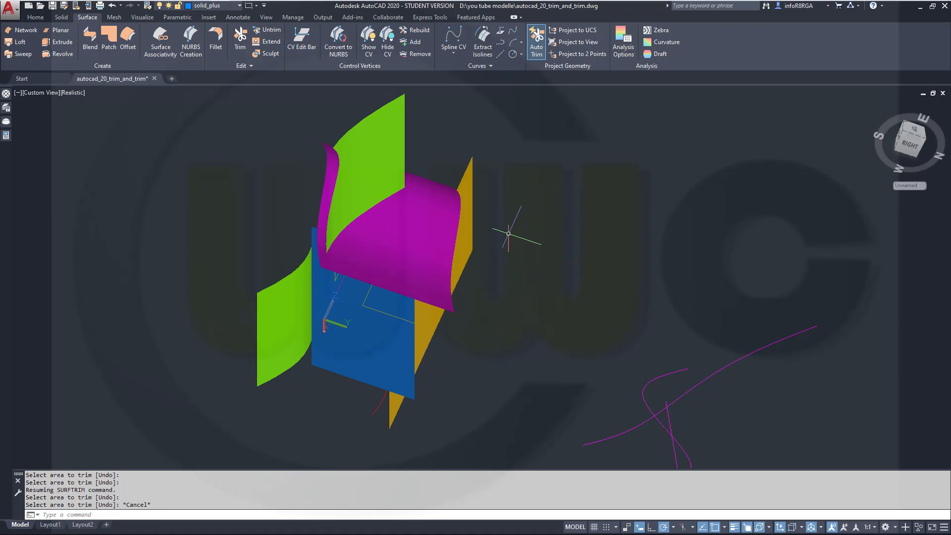
{"action": "key", "text": "ctrl+z"}
{"action": "key", "text": "ctrl+z"}
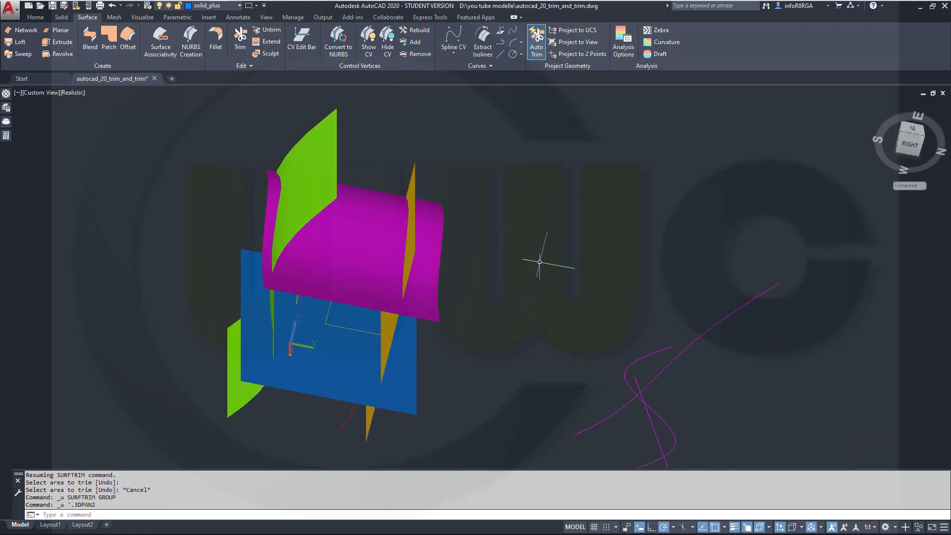
- Start a surface trim of the blue and magenta surfaces with the red spline below them as the cutting curve
{"action": "middle_click_drag", "start_coordinate": [540, 261], "coordinate": [490, 228], "text": "shift"}
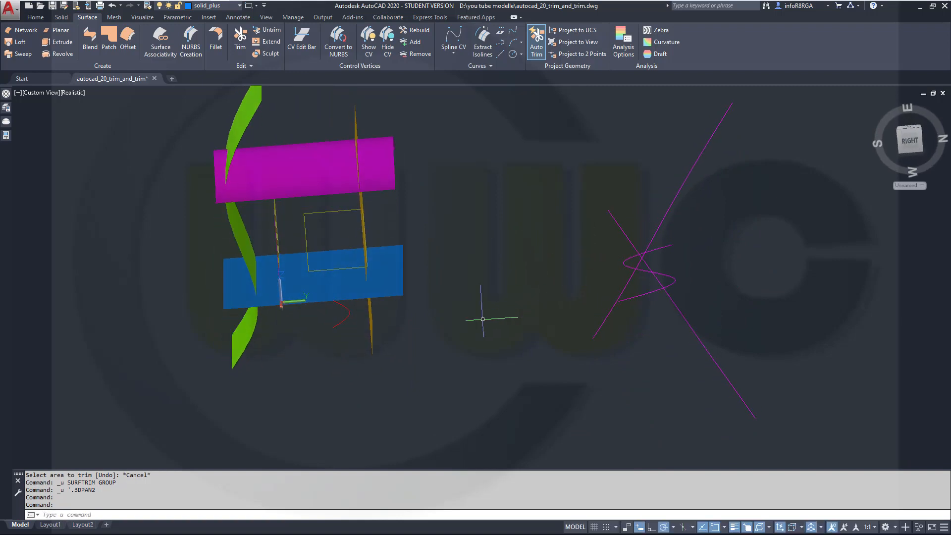
{"action": "middle_click_drag", "start_coordinate": [482, 319], "coordinate": [510, 274], "text": "shift"}
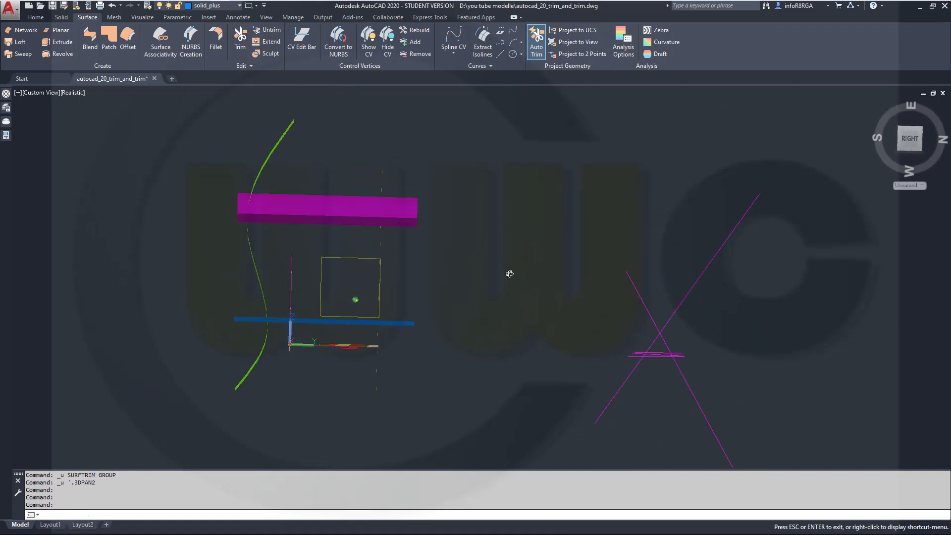
{"action": "middle_click_drag", "start_coordinate": [463, 323], "coordinate": [428, 376], "text": "shift"}
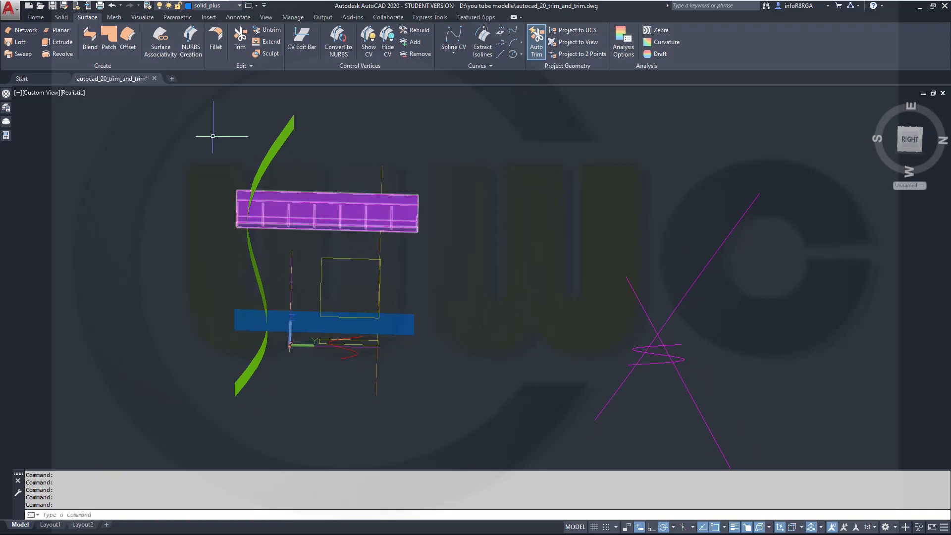
{"action": "left_click", "coordinate": [238, 44]}
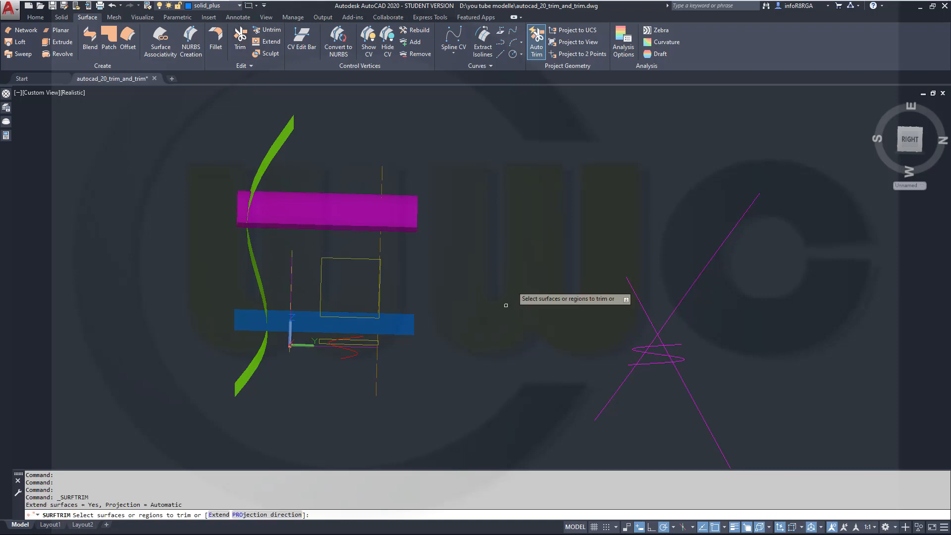
{"action": "left_click", "coordinate": [355, 331]}
{"action": "left_click", "coordinate": [322, 211]}
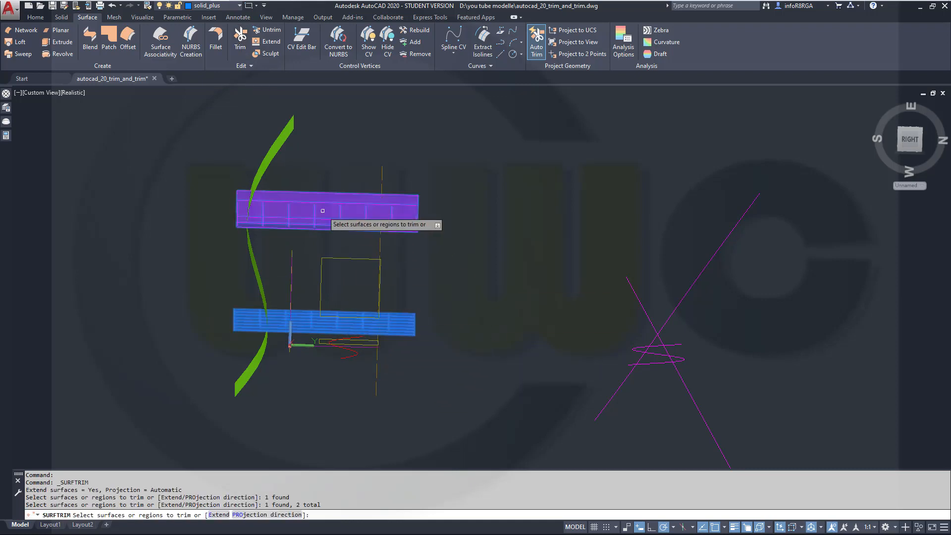
{"action": "right_click", "coordinate": [480, 233]}
{"action": "left_click", "coordinate": [495, 239]}
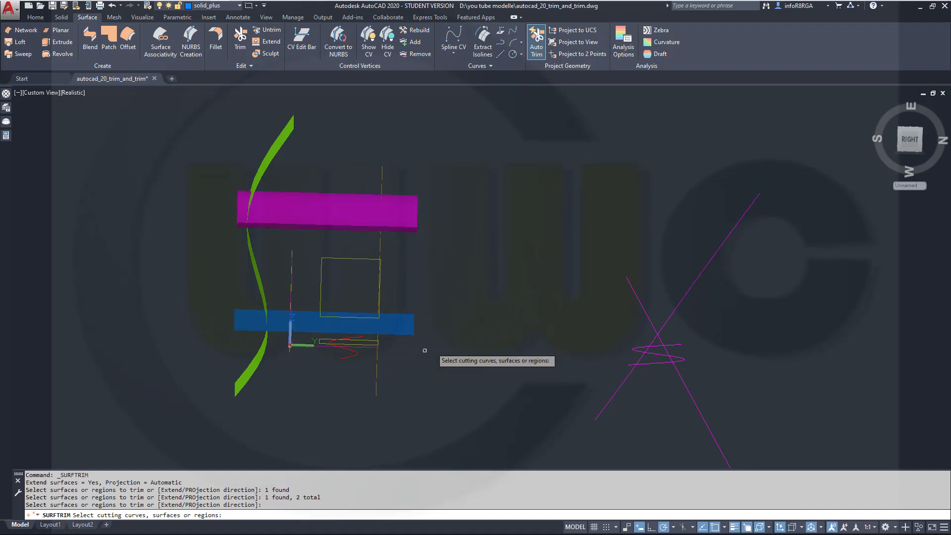
{"action": "left_click", "coordinate": [349, 358]}
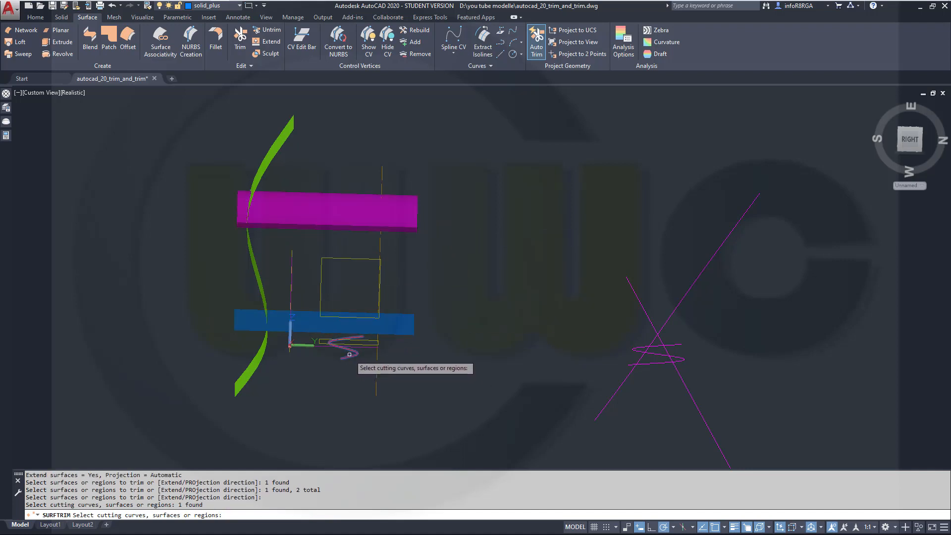
{"action": "key", "text": "Return"}
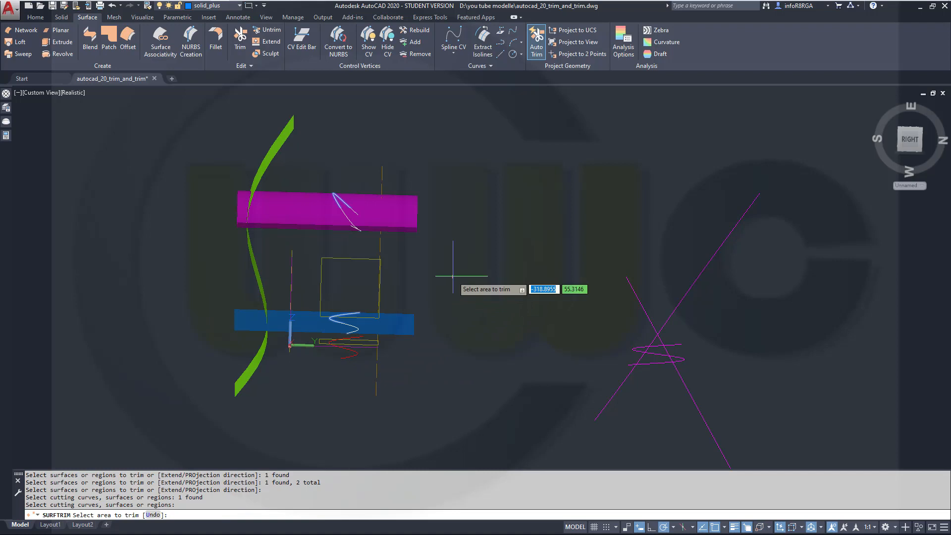
- Trim away the magenta portion on the projected curve's green-surface side and the blue portion on its orange-surface side, and undo the surface trim
{"action": "mouse_move", "coordinate": [452, 276]}
{"action": "middle_mouse_down", "text": "shift"}
{"action": "mouse_move", "coordinate": [469, 297]}
{"action": "mouse_move", "coordinate": [464, 278]}
{"action": "middle_mouse_up", "text": "shift"}
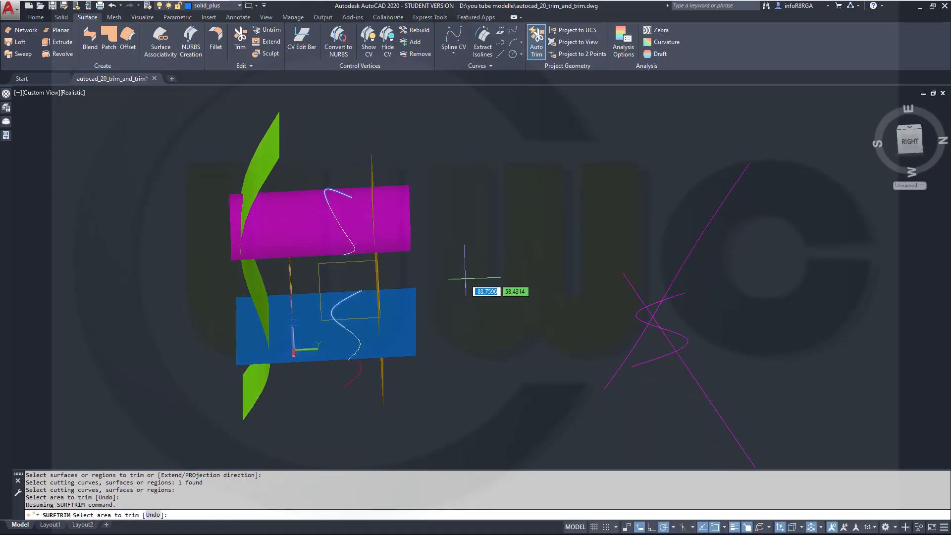
{"action": "left_click", "coordinate": [292, 226]}
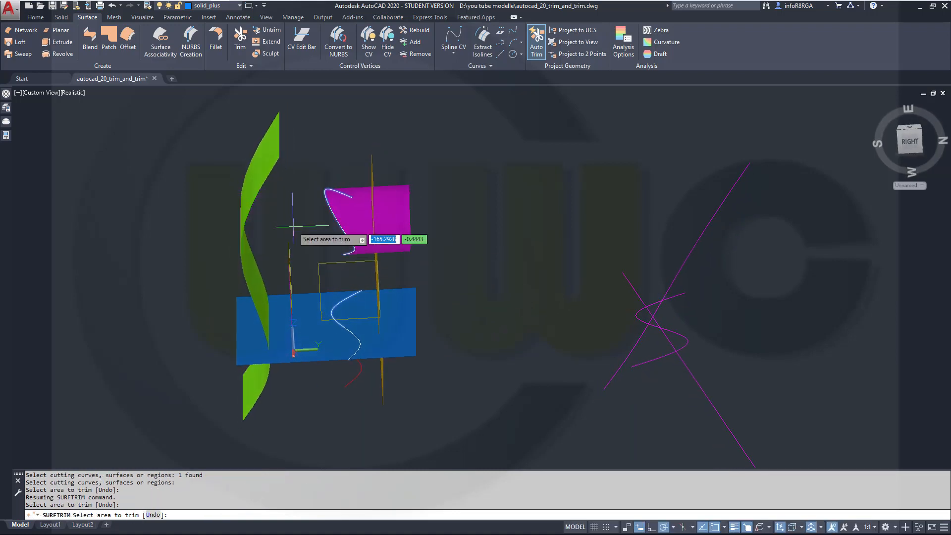
{"action": "left_click", "coordinate": [404, 337]}
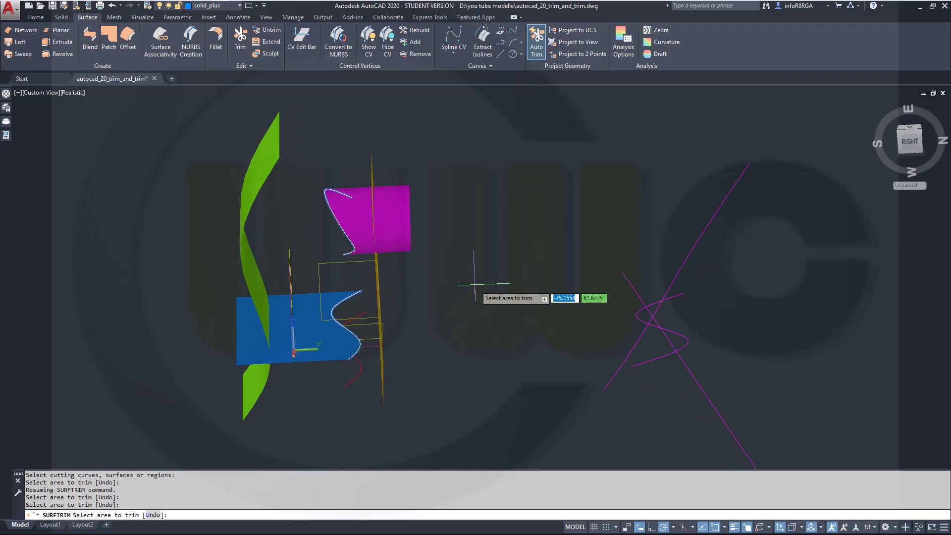
{"action": "key", "text": "Escape"}
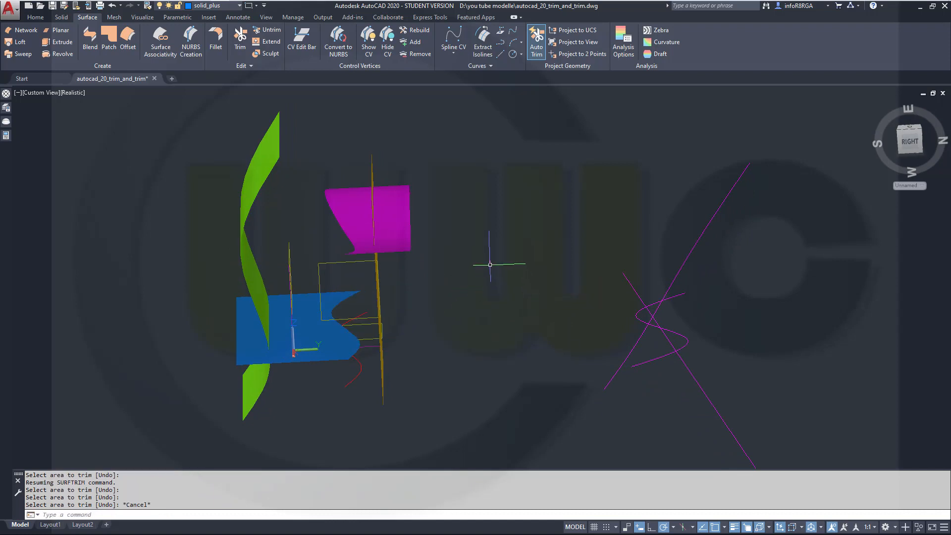
{"action": "key", "text": "ctrl+z"}
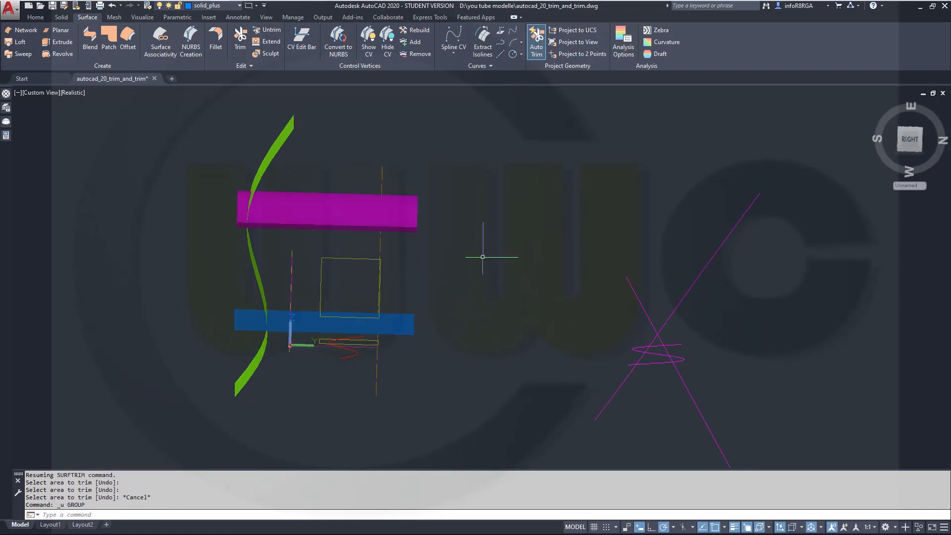
{"action": "middle_click_drag", "start_coordinate": [513, 351], "coordinate": [490, 331]}
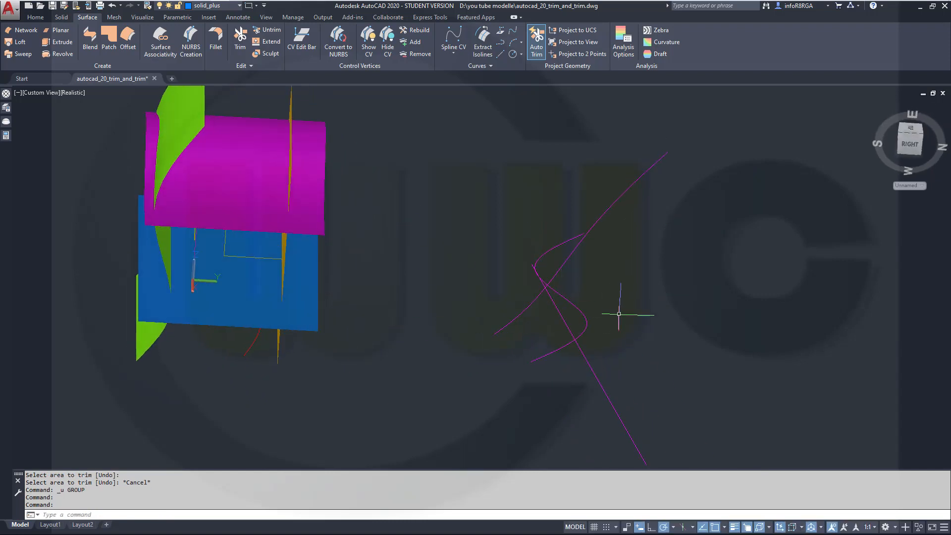
{"action": "middle_click_drag", "start_coordinate": [620, 314], "coordinate": [580, 314], "text": "shift"}
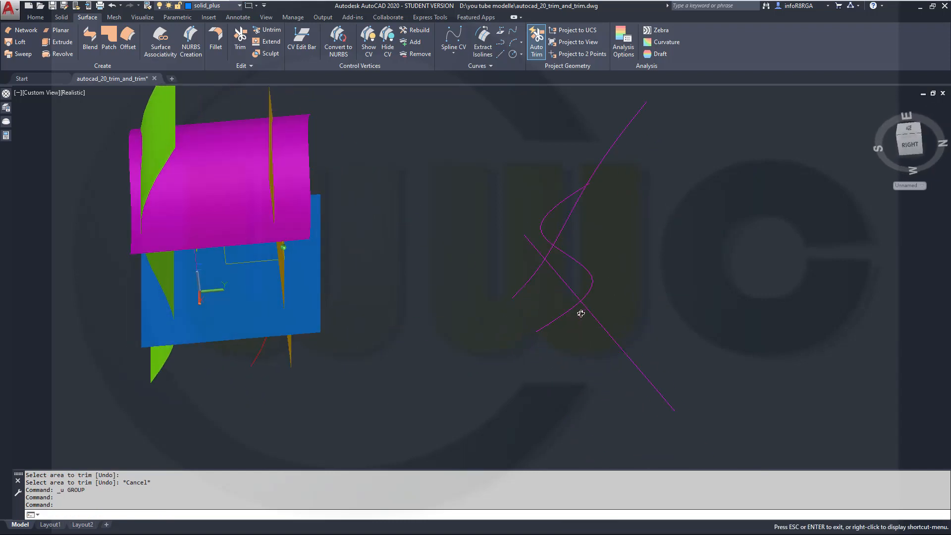
{"action": "left_click", "coordinate": [36, 18]}
{"action": "left_click", "coordinate": [266, 91]}
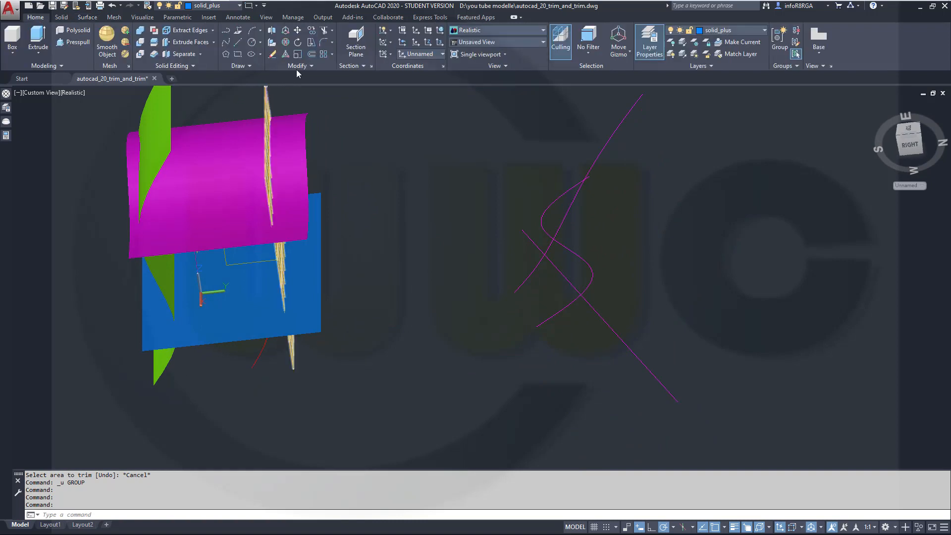
{"action": "left_click", "coordinate": [325, 31]}
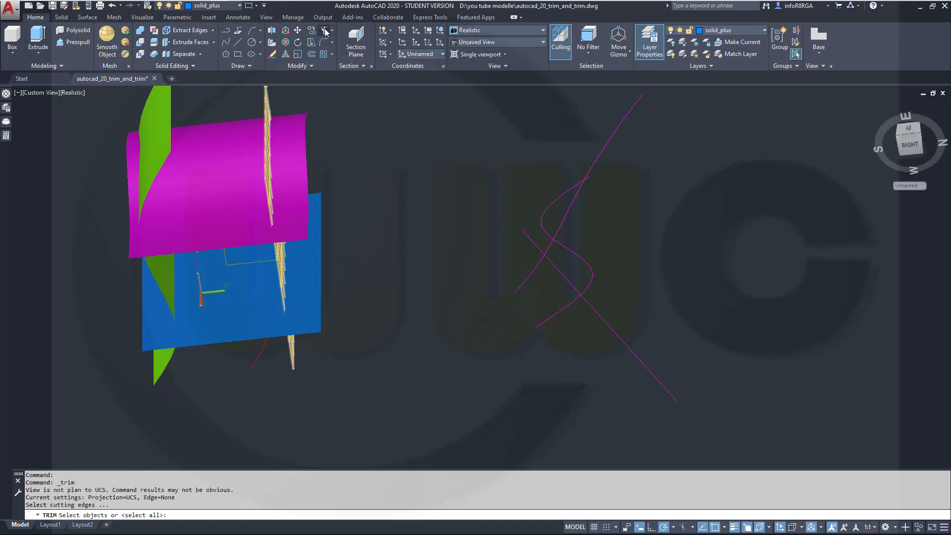
{"action": "middle_click_drag", "start_coordinate": [545, 237], "coordinate": [606, 310], "text": "shift"}
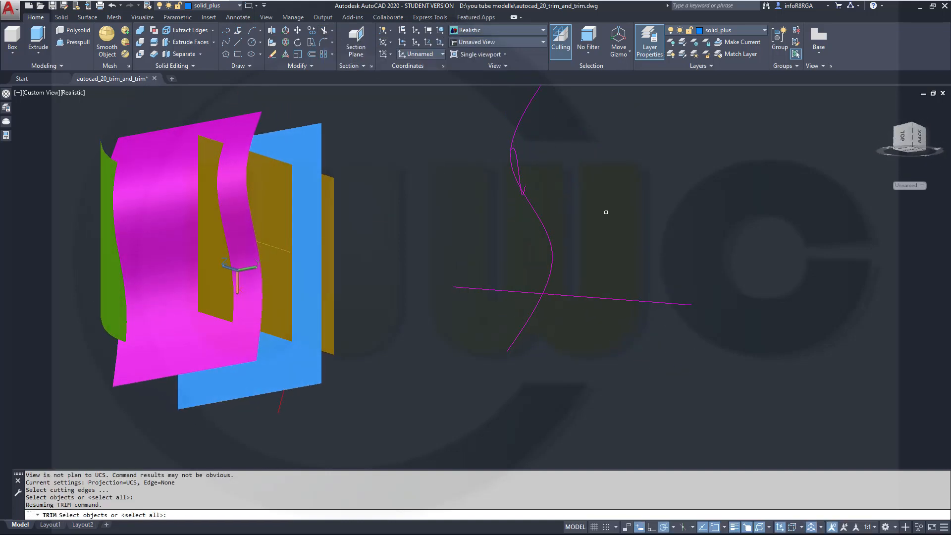
{"action": "left_click", "coordinate": [324, 30]}
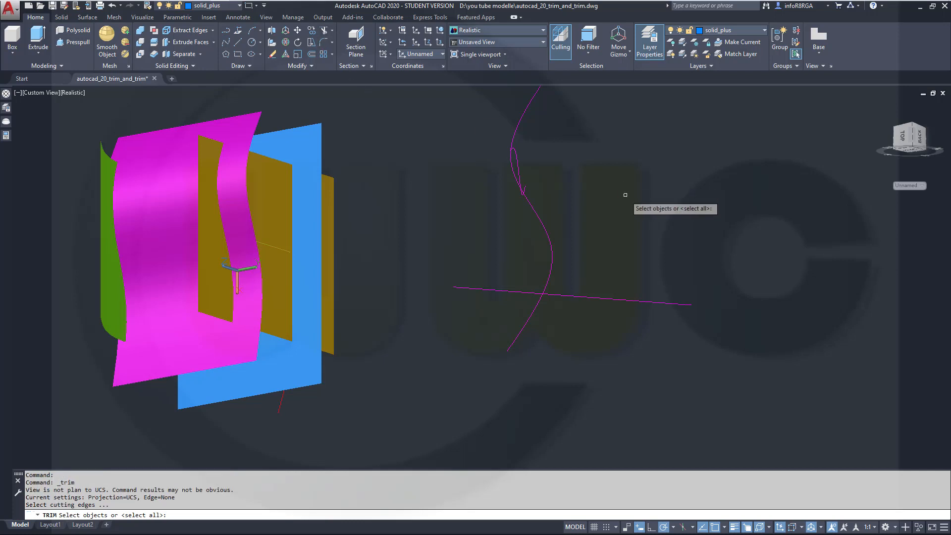
{"action": "key", "text": "Return"}
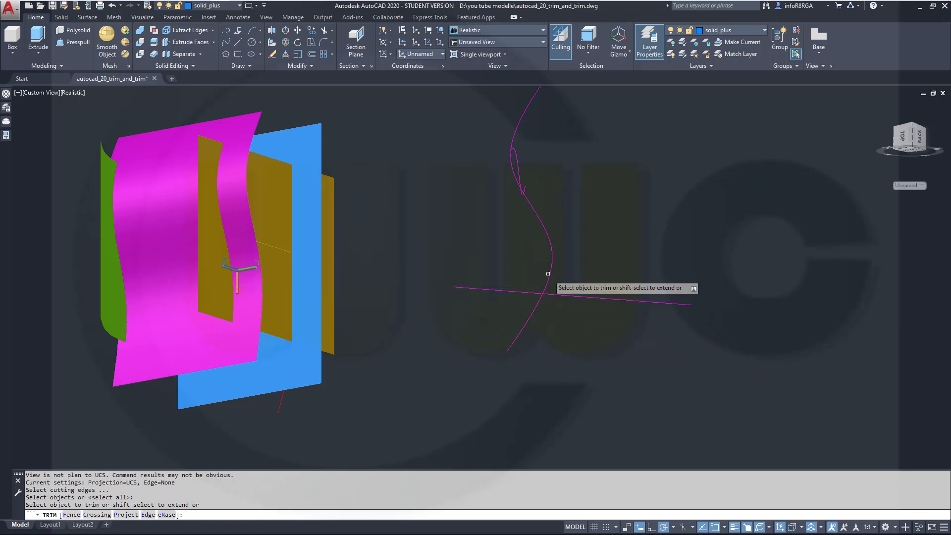
{"action": "key", "text": "Escape"}
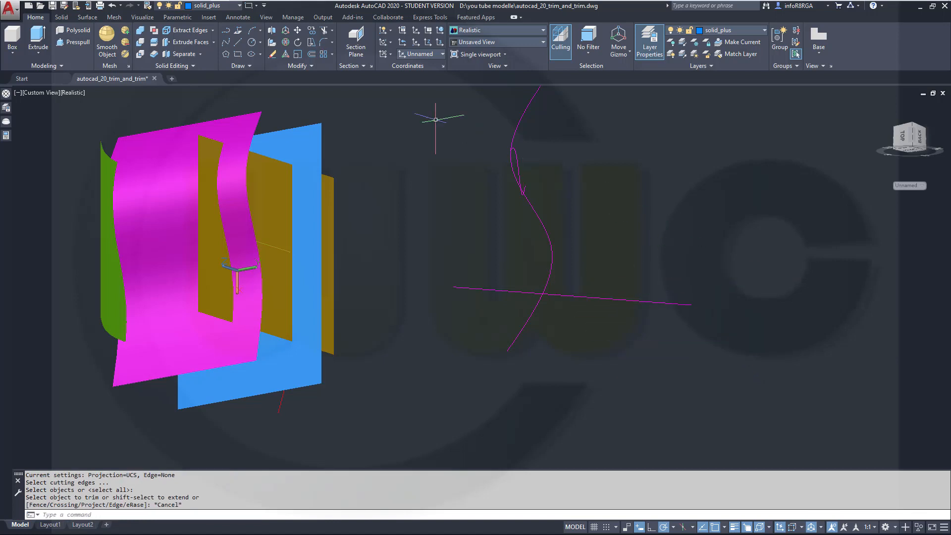
- Start the Trim command with the two separate magenta curves and the straight magenta line as cutting edges
{"action": "left_click", "coordinate": [325, 31]}
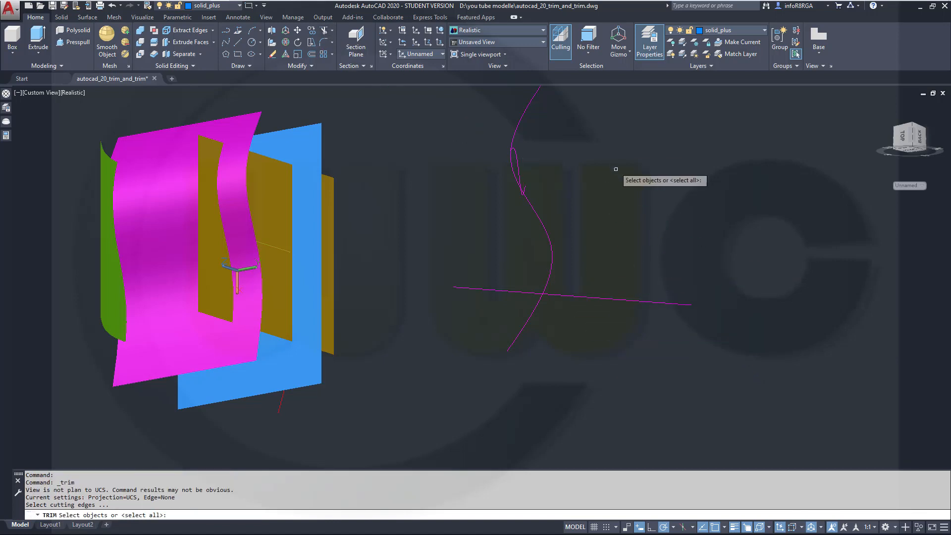
{"action": "left_click", "coordinate": [648, 350]}
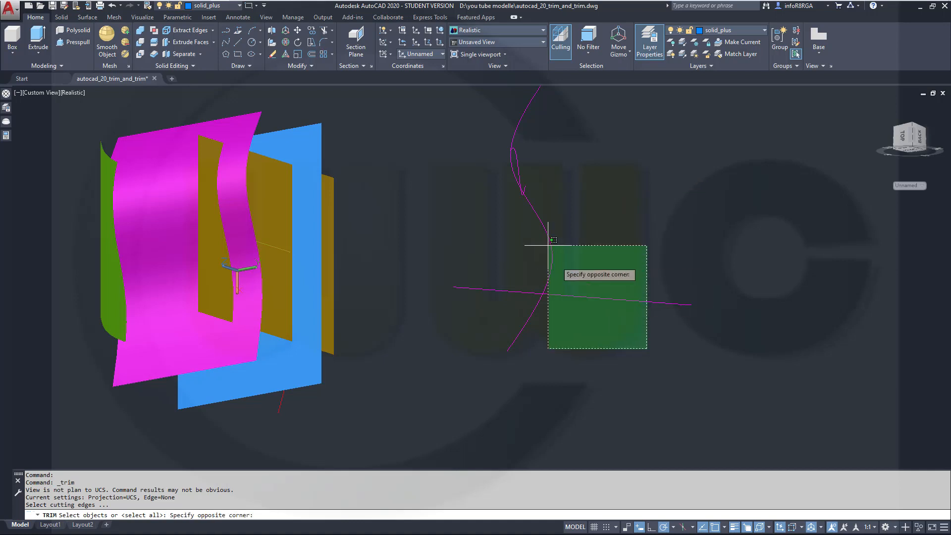
{"action": "left_click", "coordinate": [463, 122]}
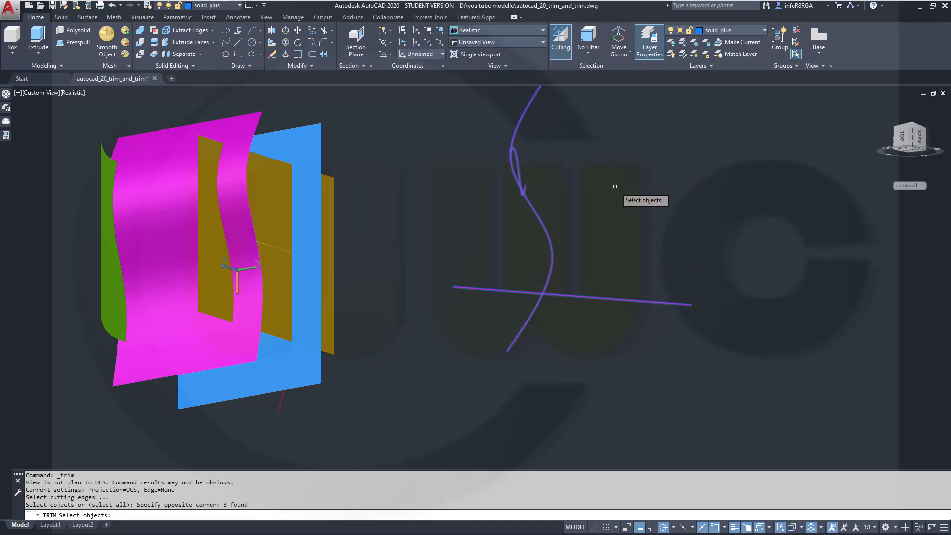
{"action": "key", "text": "Return"}
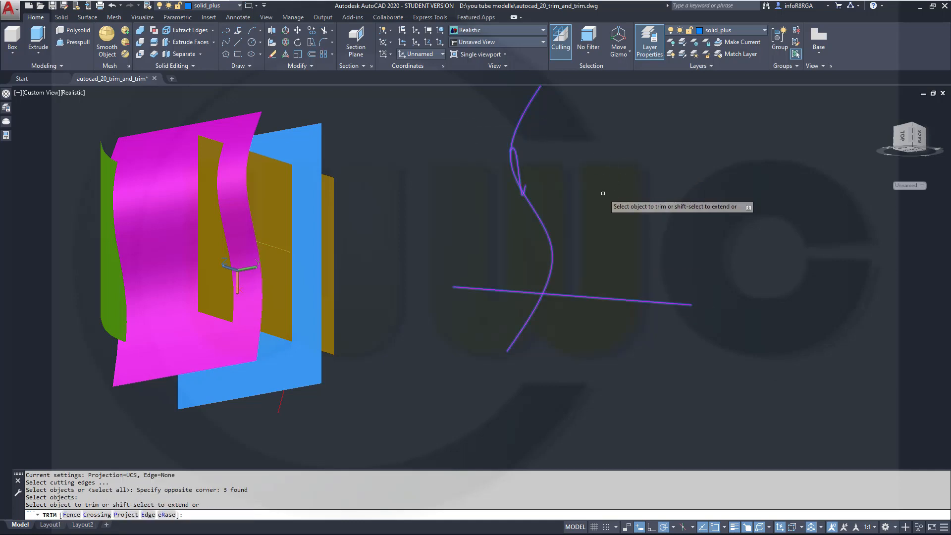
- Trim one end each of the short wavy curve and the straight line, plus both ends of the long curve, at their crossings, and undo the trim
{"action": "middle_click_drag", "start_coordinate": [613, 188], "coordinate": [537, 247], "text": "shift"}
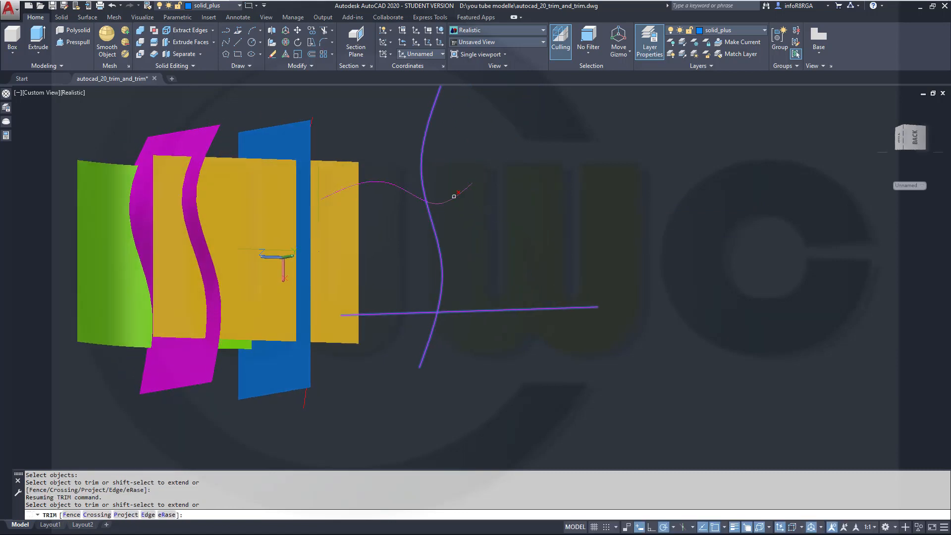
{"action": "left_click", "coordinate": [453, 196]}
{"action": "left_click", "coordinate": [432, 313]}
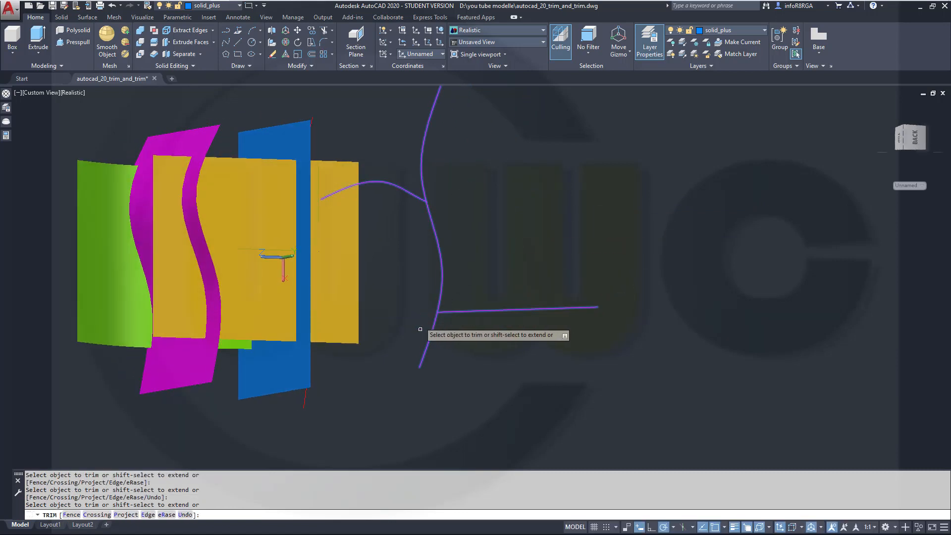
{"action": "left_click", "coordinate": [429, 342]}
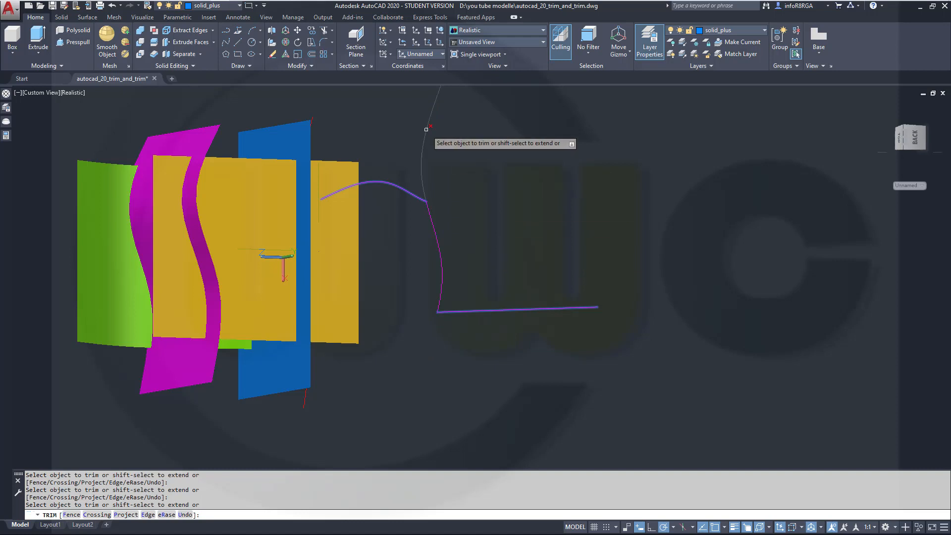
{"action": "middle_click_drag", "start_coordinate": [594, 270], "coordinate": [659, 253], "text": "shift"}
{"action": "key", "text": "Escape"}
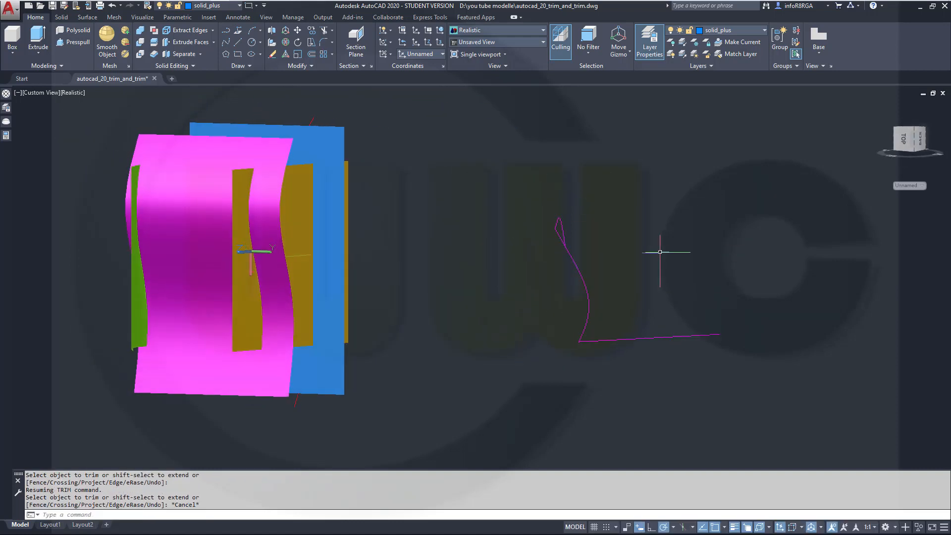
{"action": "key", "text": "ctrl+z"}
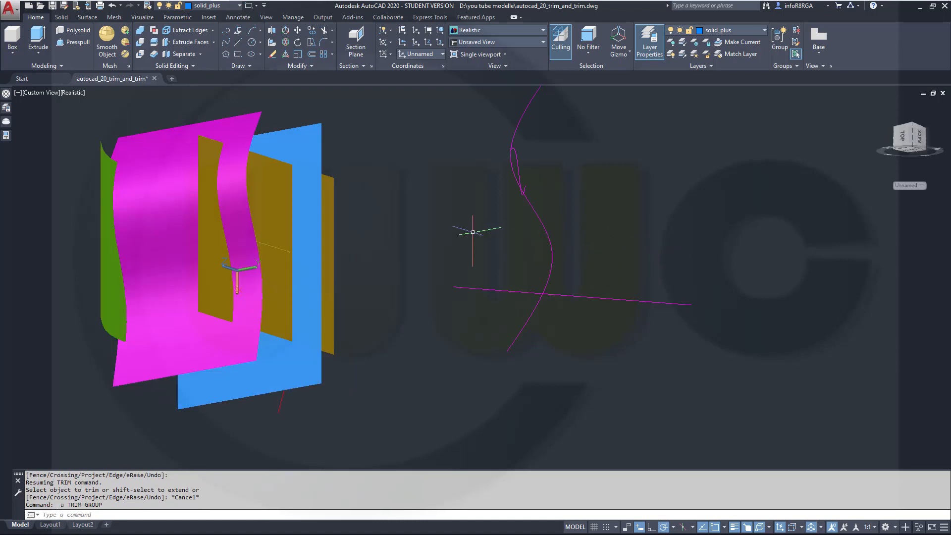
{"action": "scroll", "coordinate": [473, 231], "scroll_direction": "up", "scroll_amount": 2}
{"action": "scroll", "coordinate": [469, 224], "scroll_direction": "down", "scroll_amount": 5}
{"action": "middle_click_drag", "start_coordinate": [479, 232], "coordinate": [530, 298]}
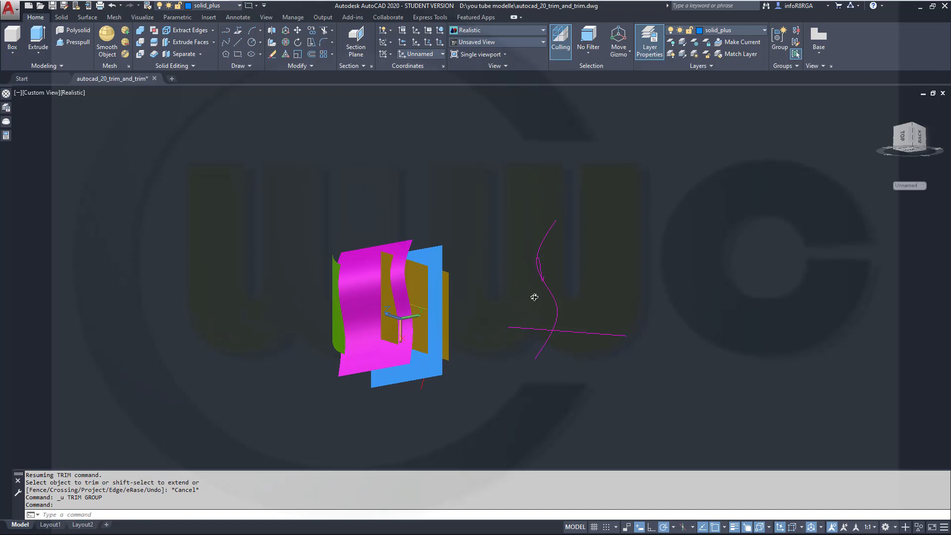
{"action": "middle_click_drag", "start_coordinate": [534, 298], "coordinate": [580, 216], "text": "shift"}
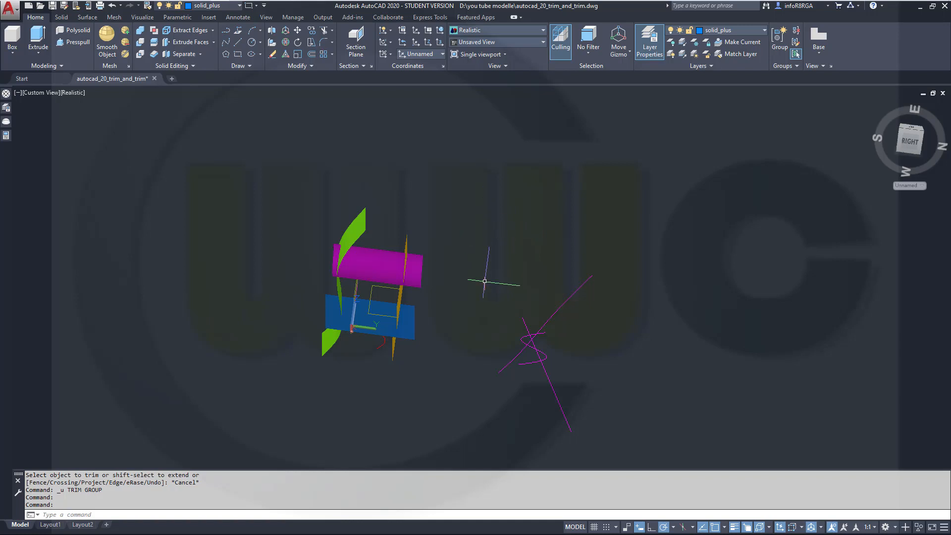
{"action": "scroll", "coordinate": [372, 384], "scroll_direction": "up", "scroll_amount": 2}
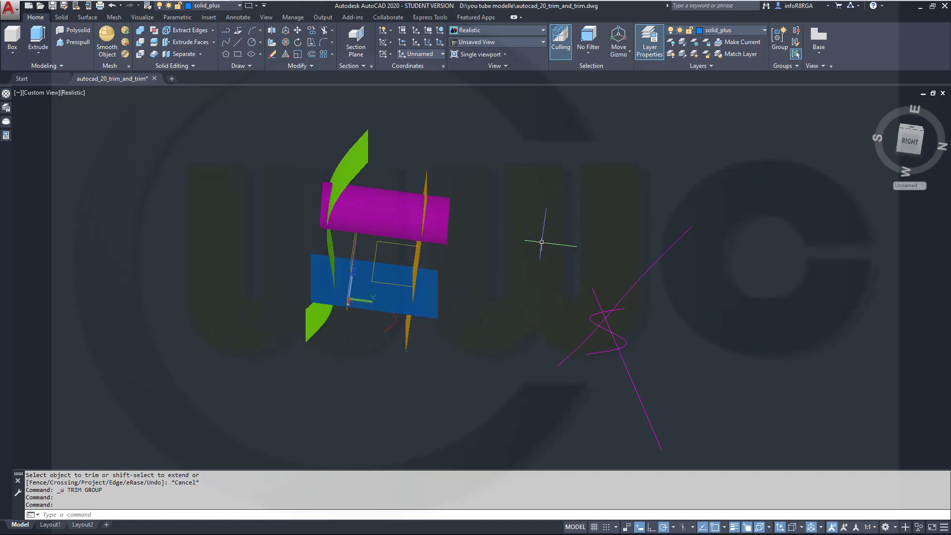